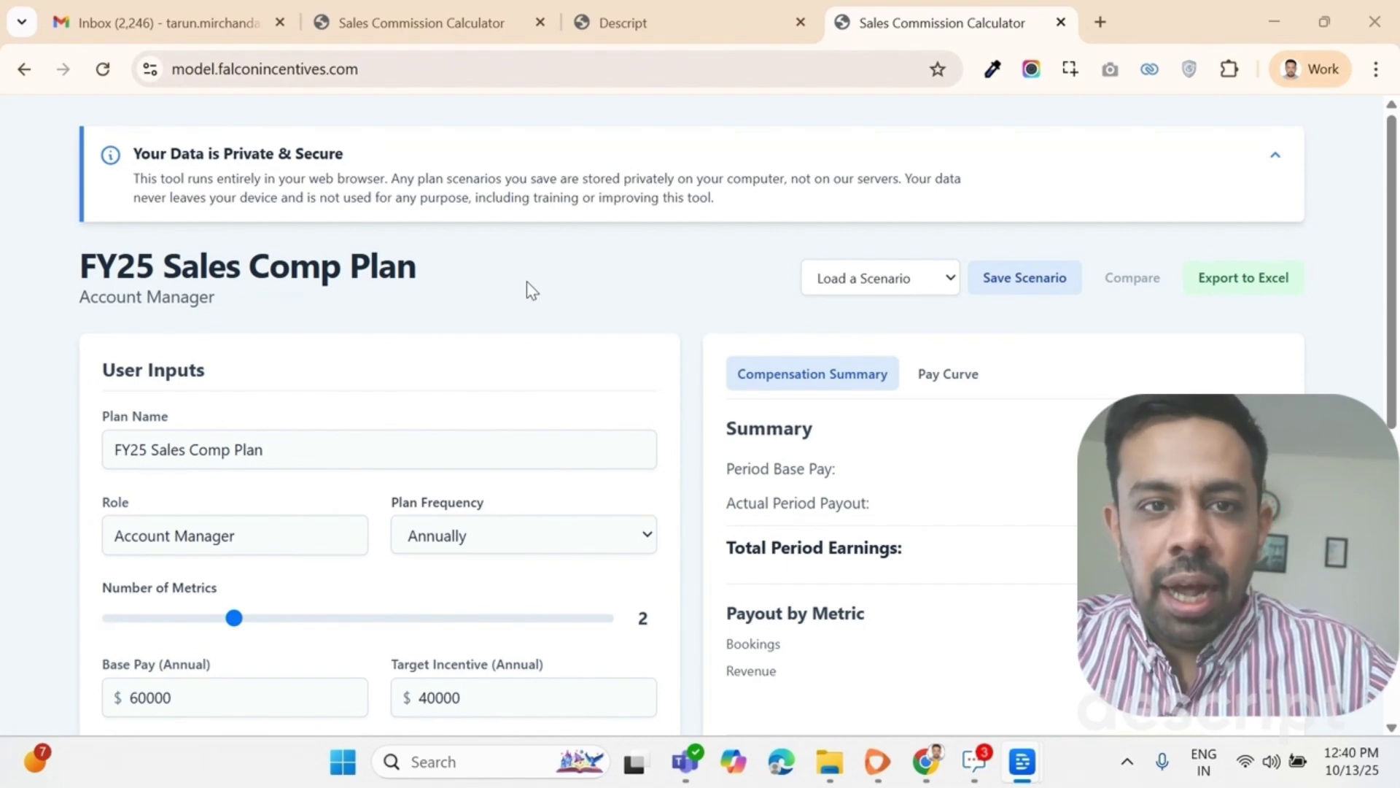
left_click(350, 60)
left_click(496, 256)
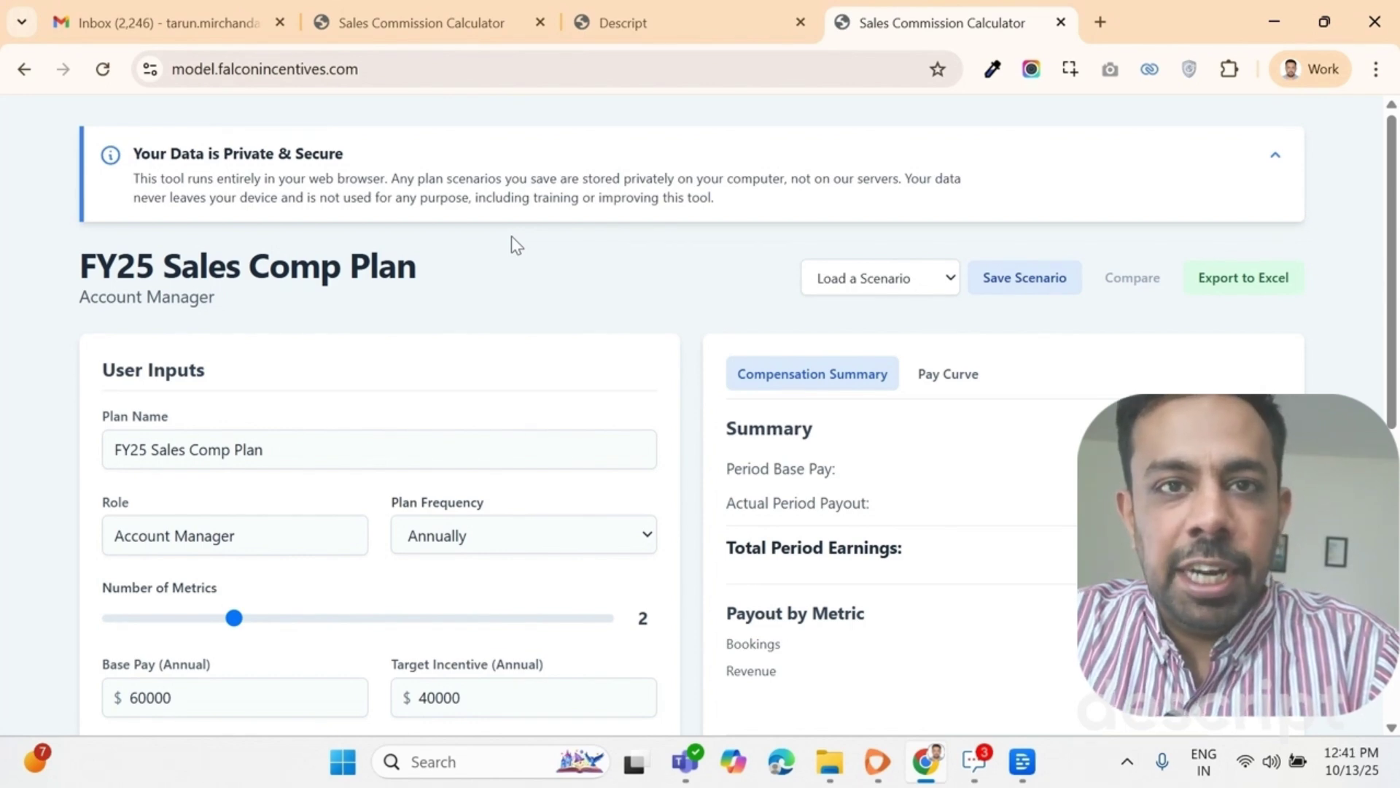
Extend the plan name to "FY25 Sales Comp Plan for Account Manager".
scroll(471, 213, "down", 1)
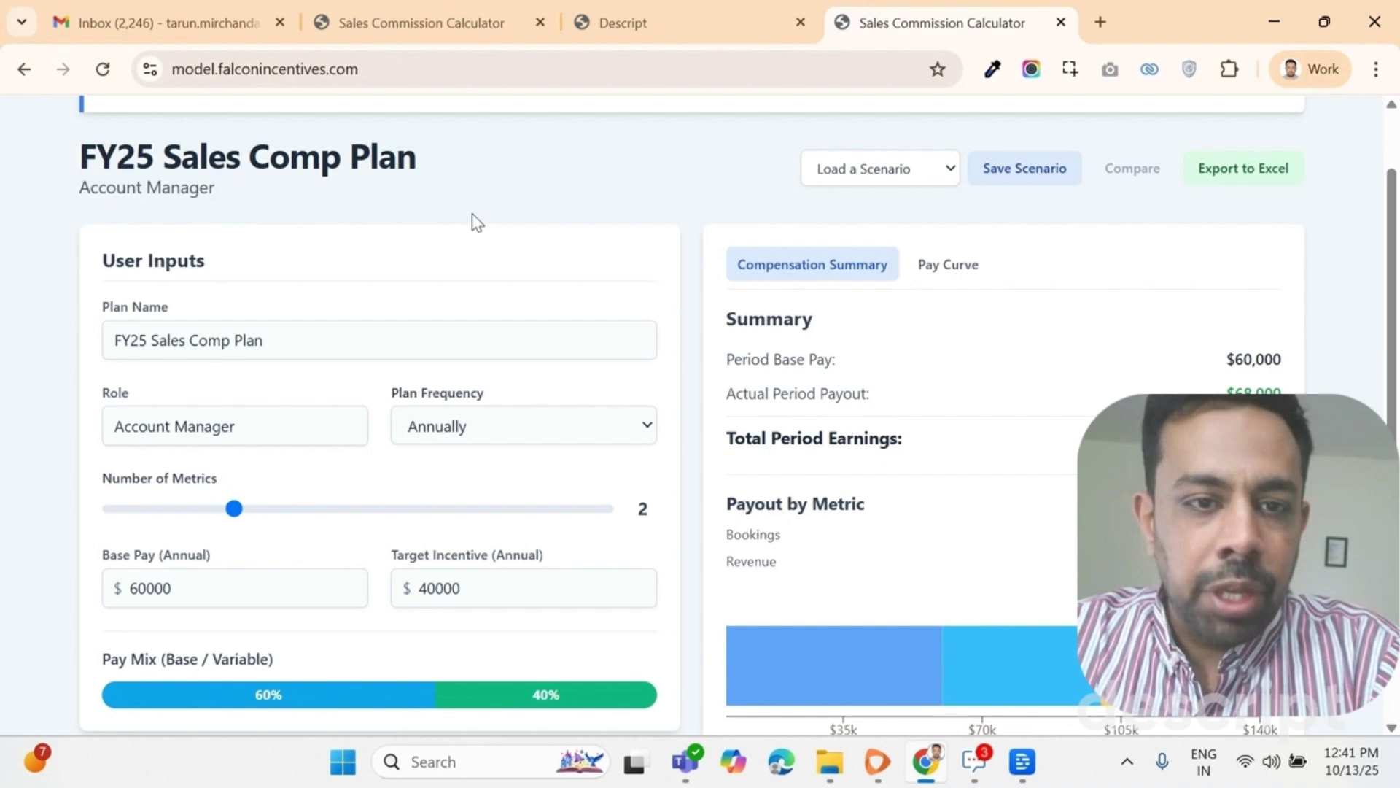
triple_click(379, 349)
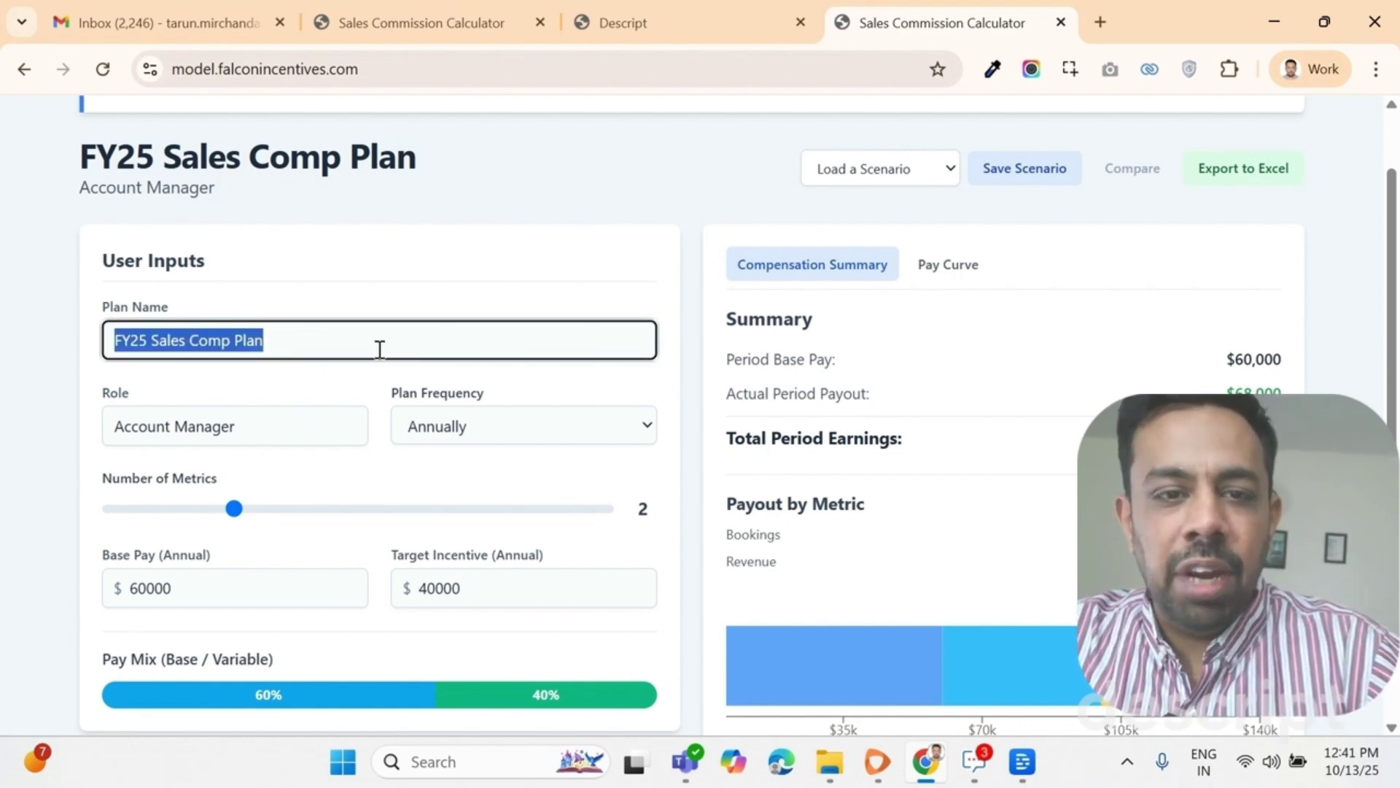
left_click(379, 349)
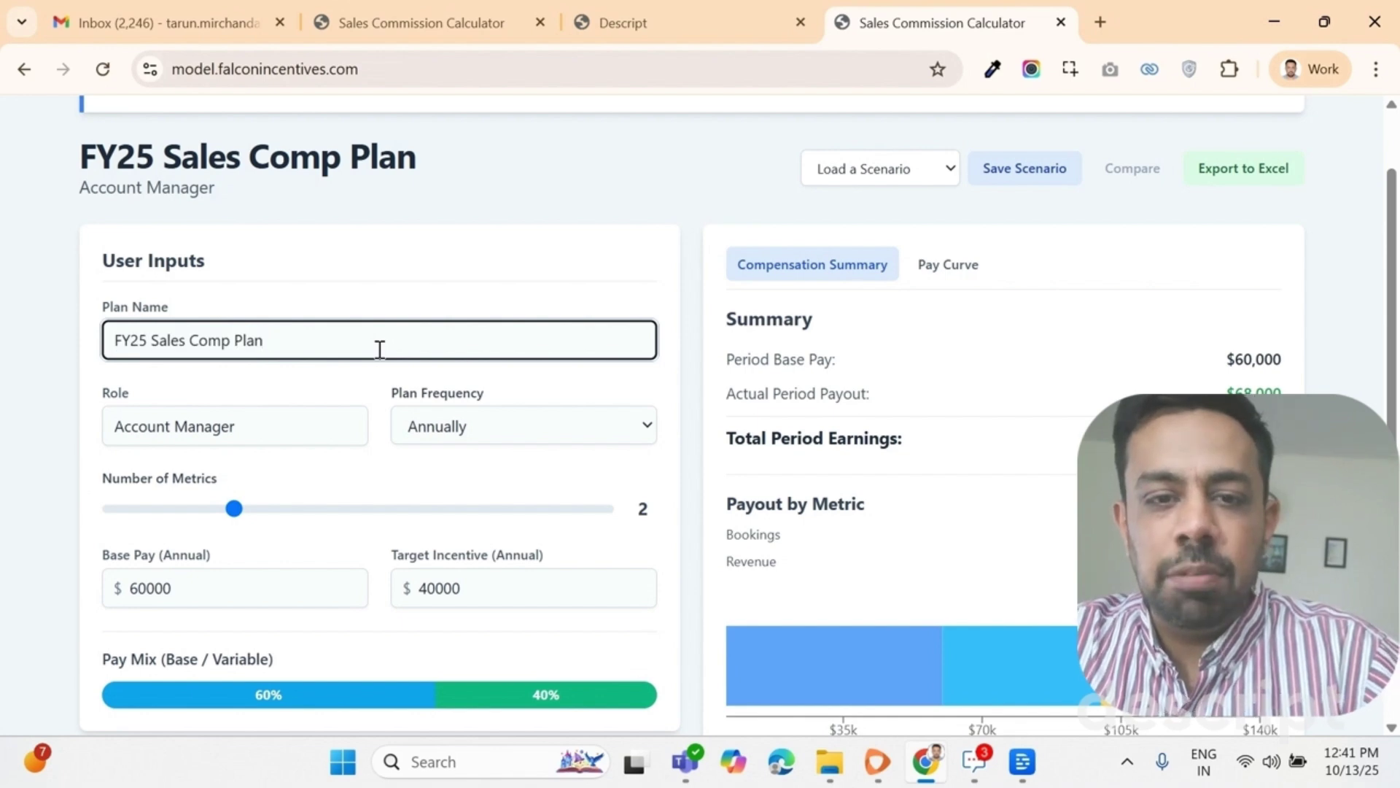
type("fo")
key("BackSpace")
type("r")
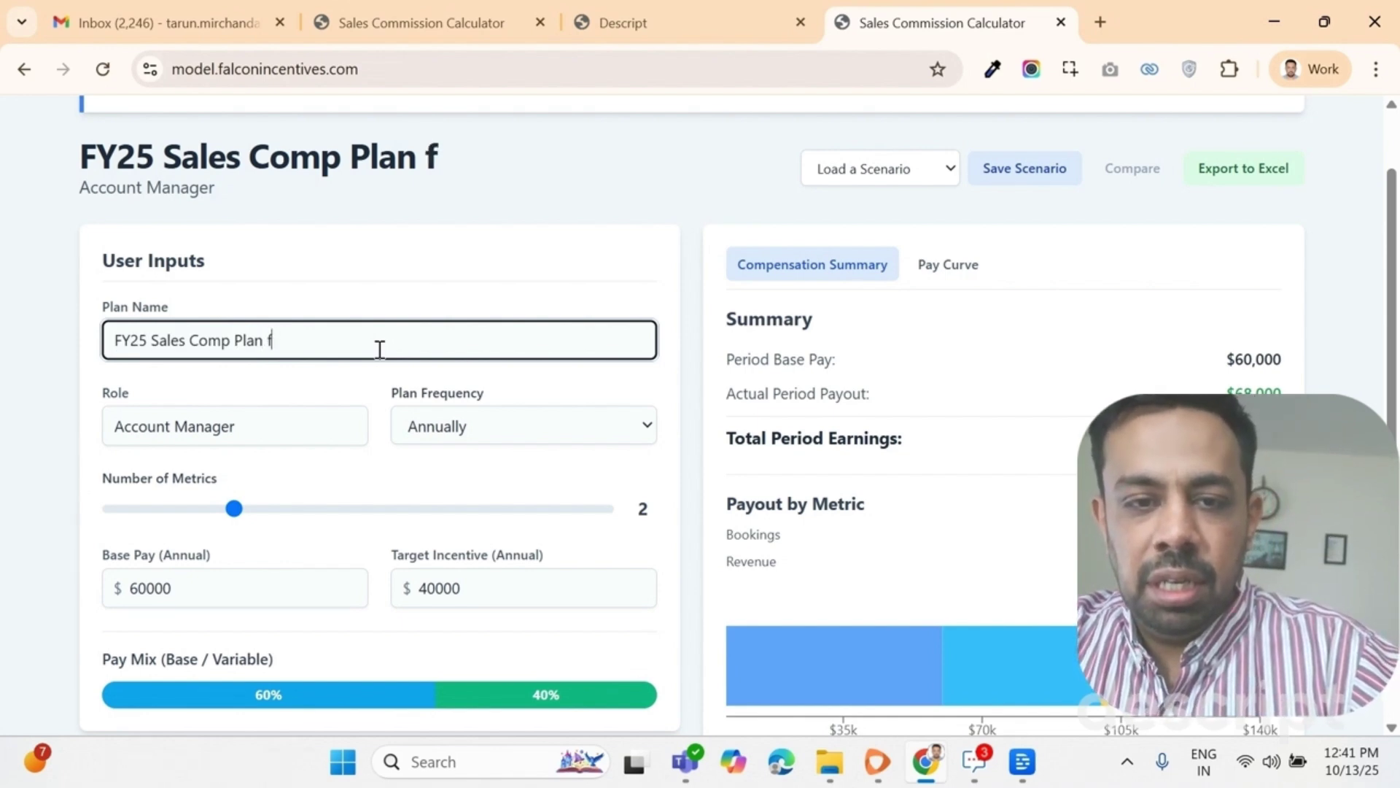
key("BackSpace")
type("or Account Man")
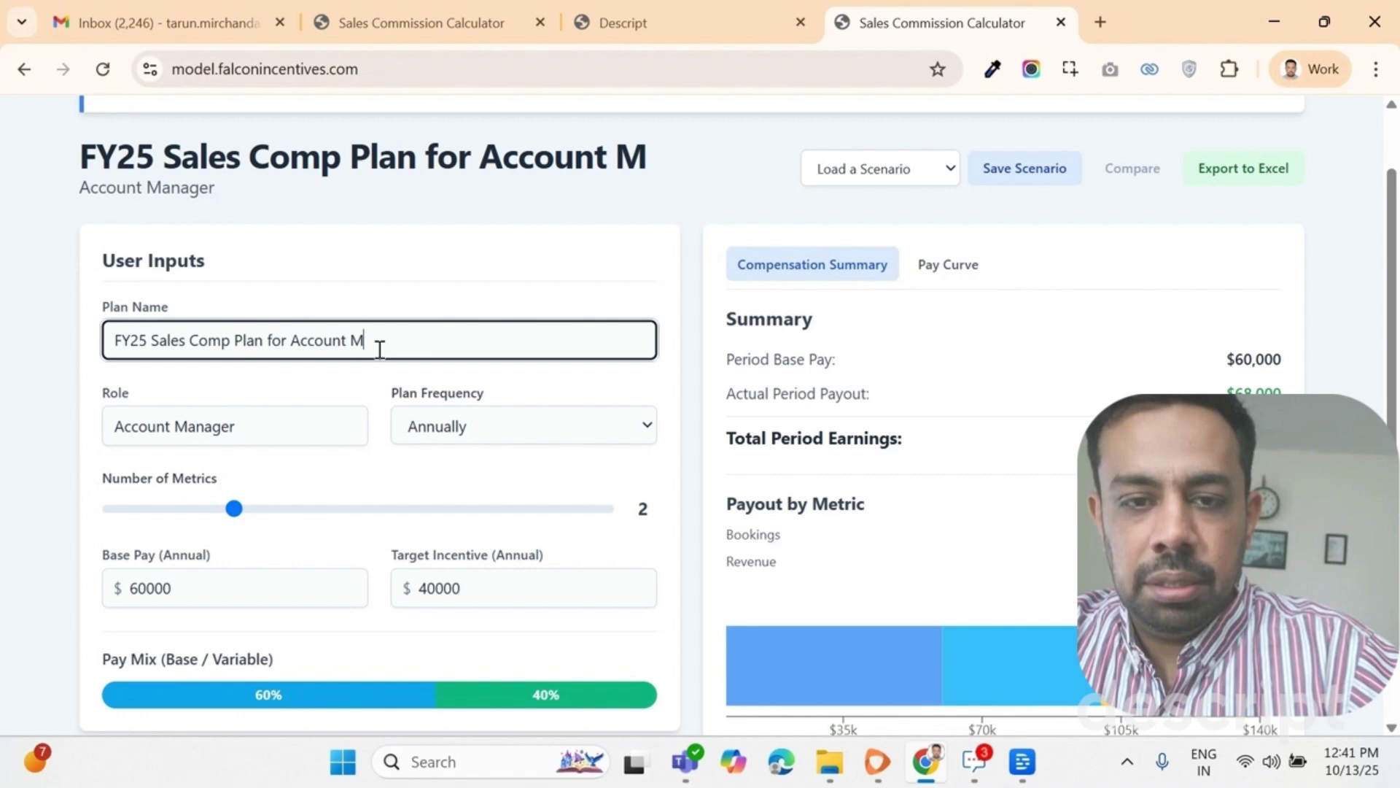
key("BackSpace")
type("anager")
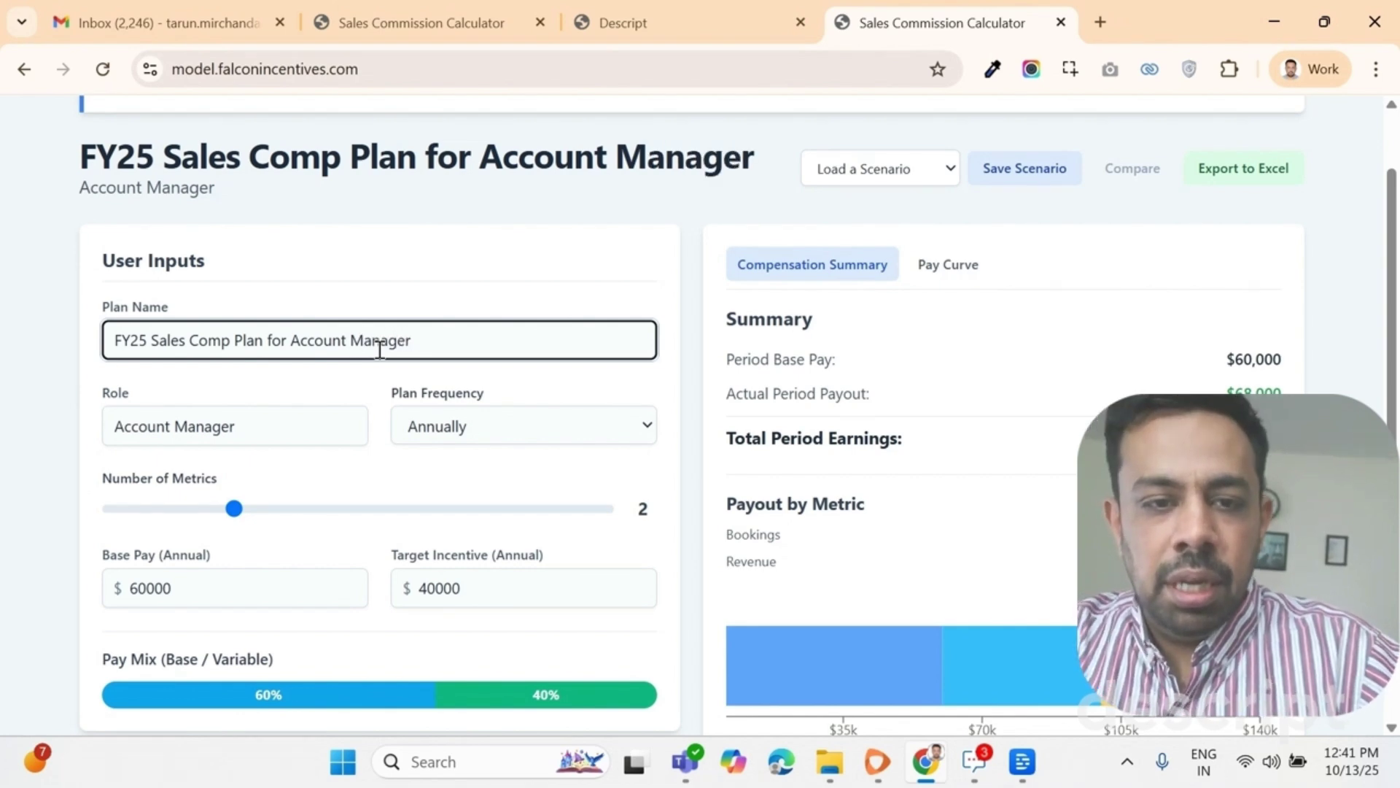
Set the plan frequency to Quarterly and the number of metrics to 3.
key("Tab")
left_click(508, 430)
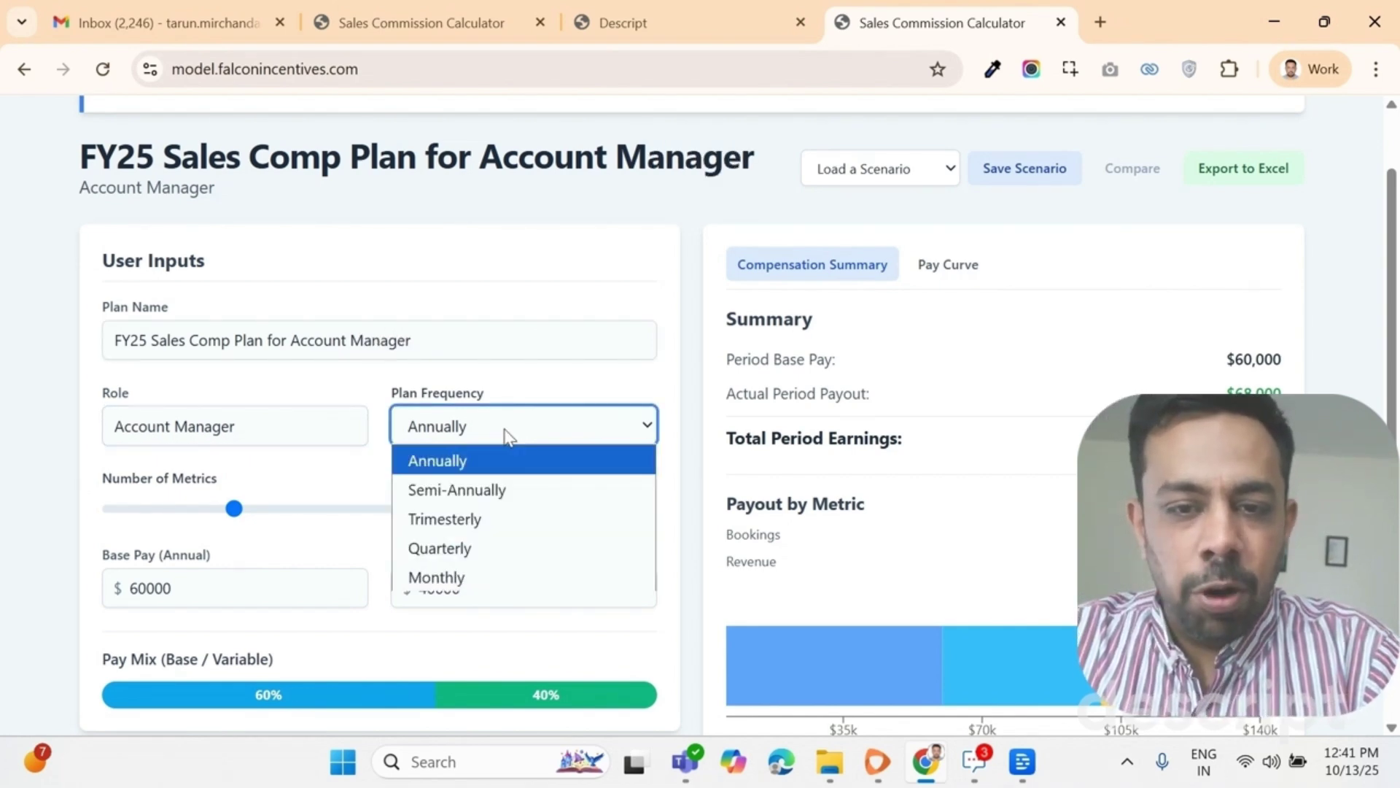
left_click(502, 556)
scroll(469, 550, "down", 1)
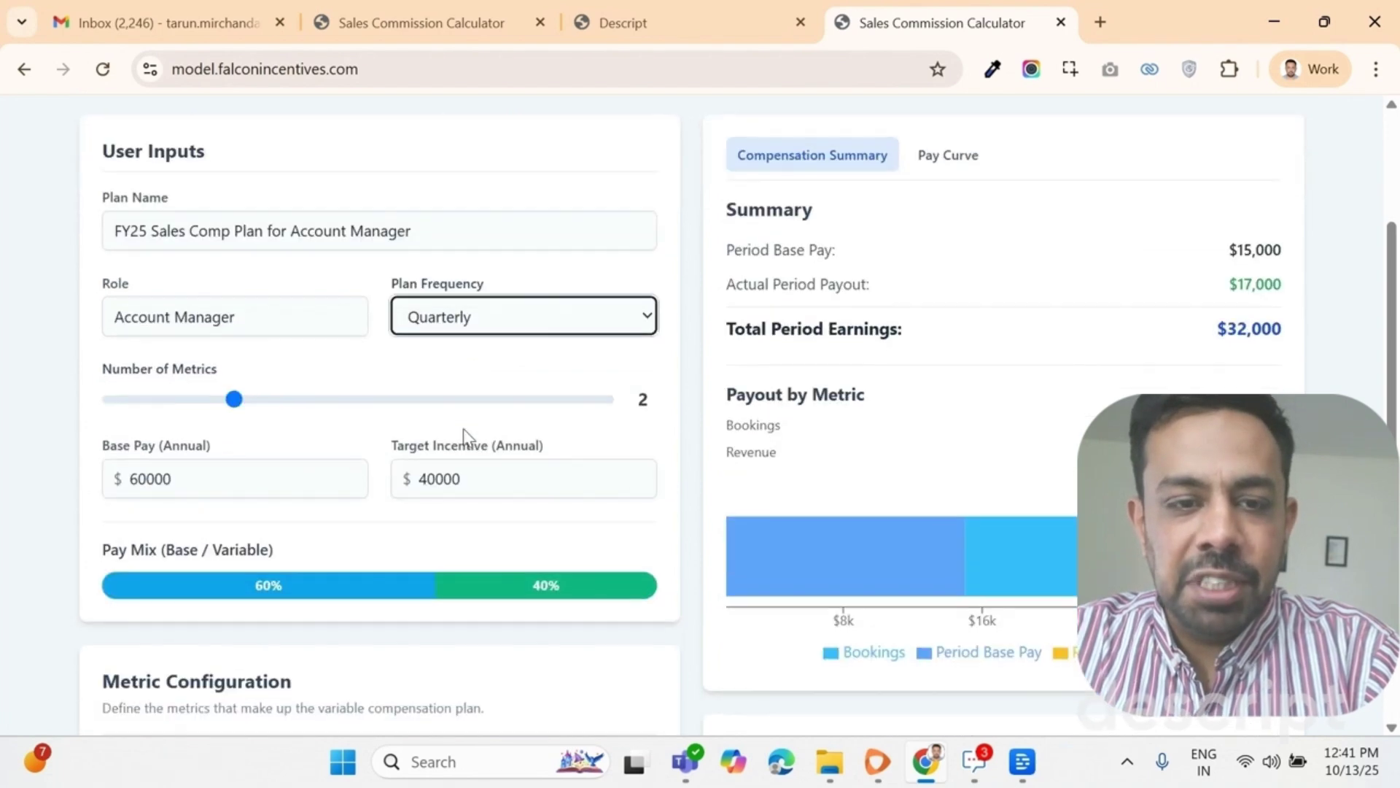
left_click_drag(234, 399, 315, 394)
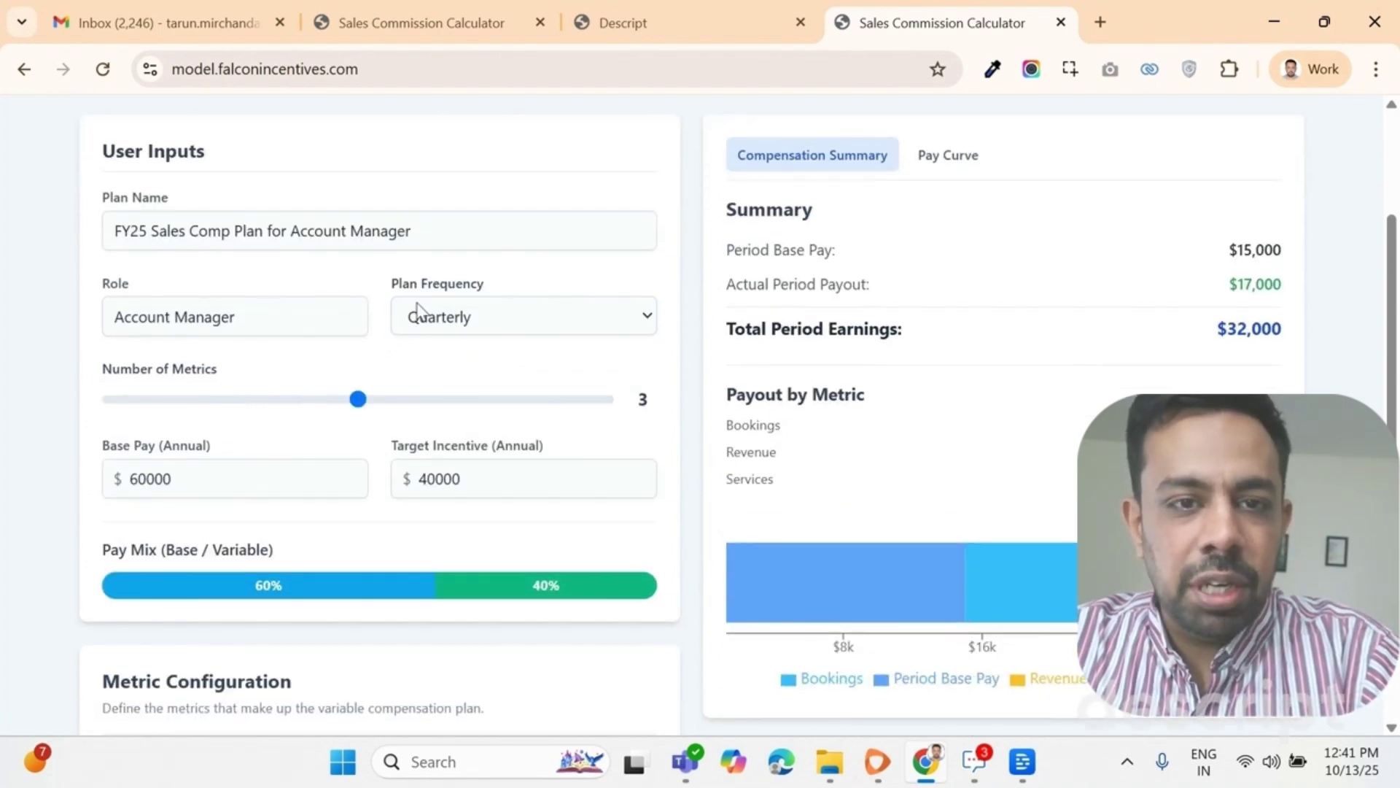
Set the annual target incentive to 60000.
left_click_drag(263, 311, 93, 281)
scroll(344, 263, "down", 3)
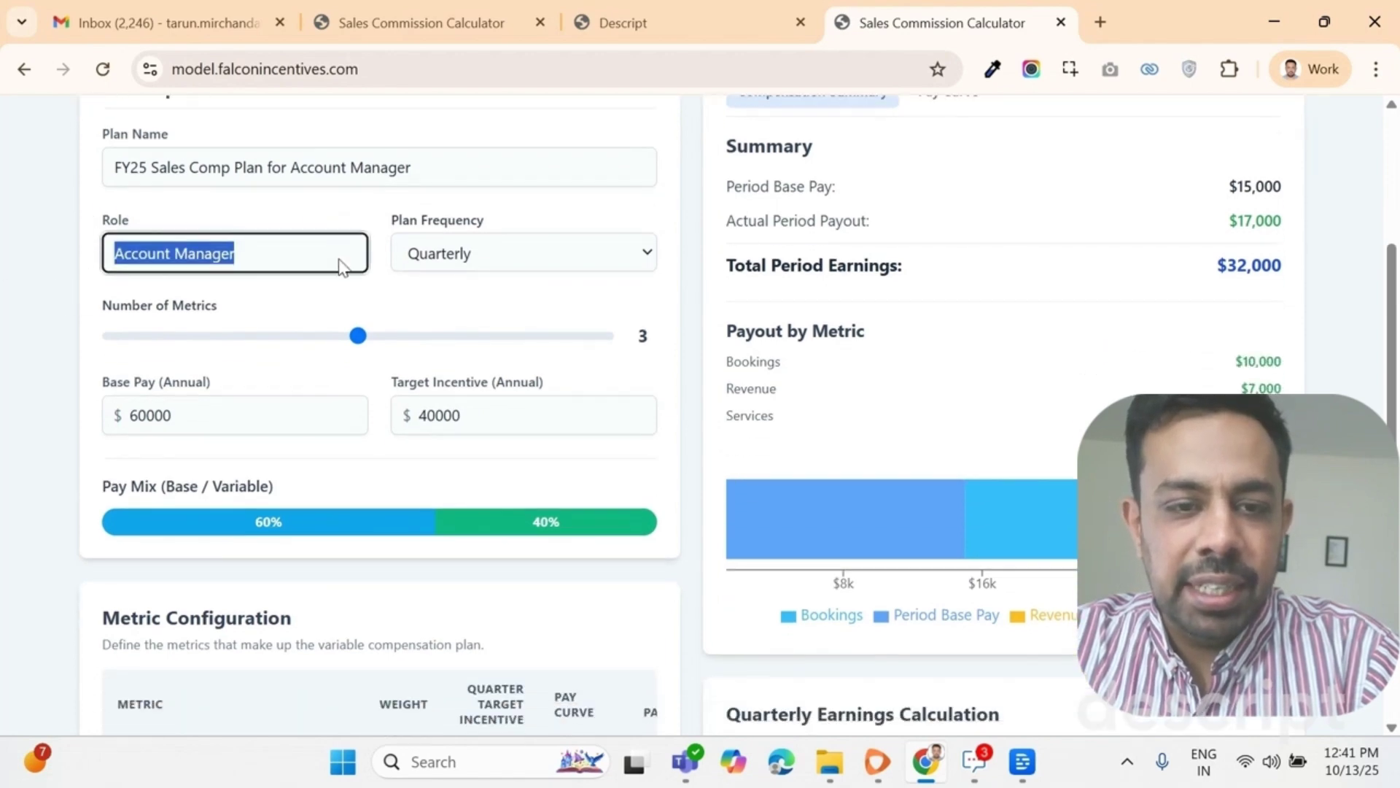
left_click_drag(121, 226, 201, 232)
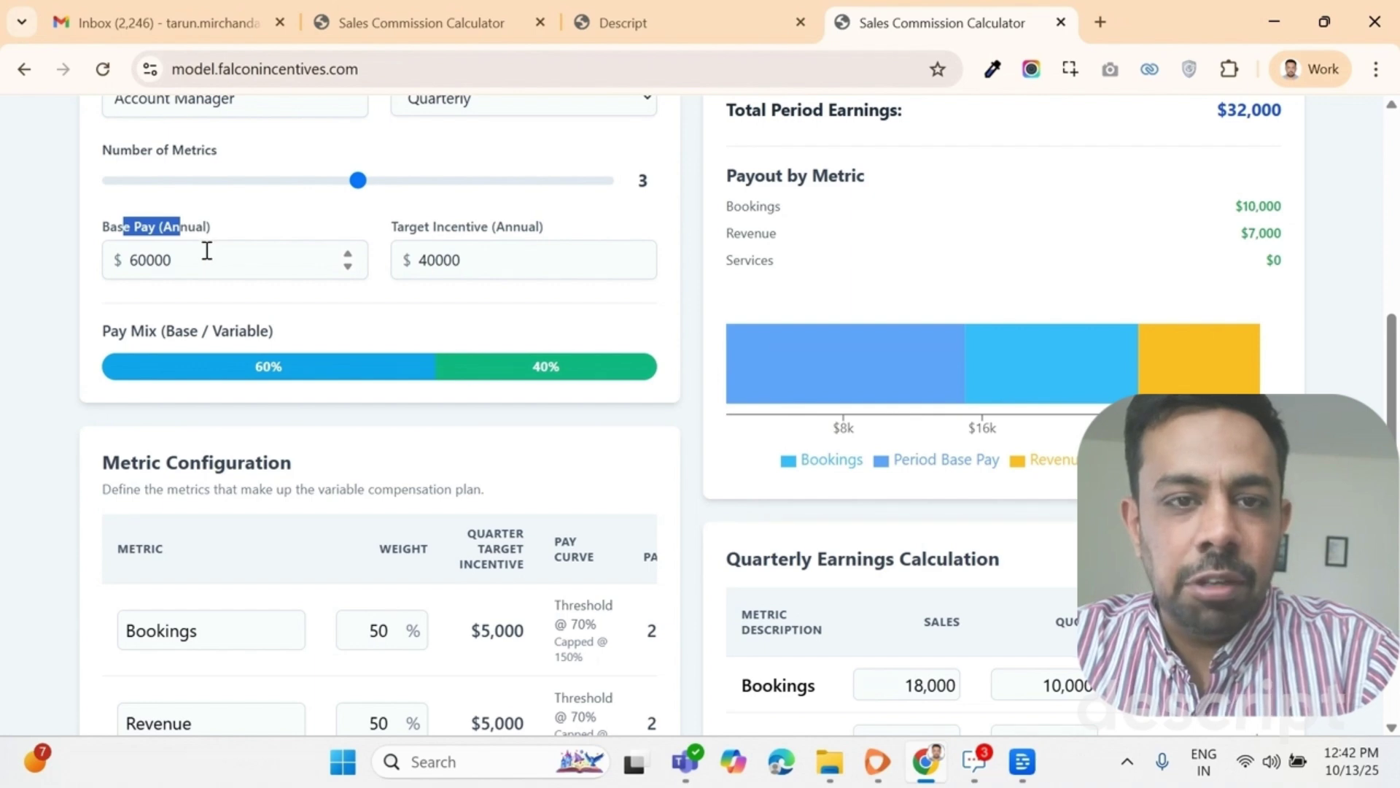
left_click(398, 232)
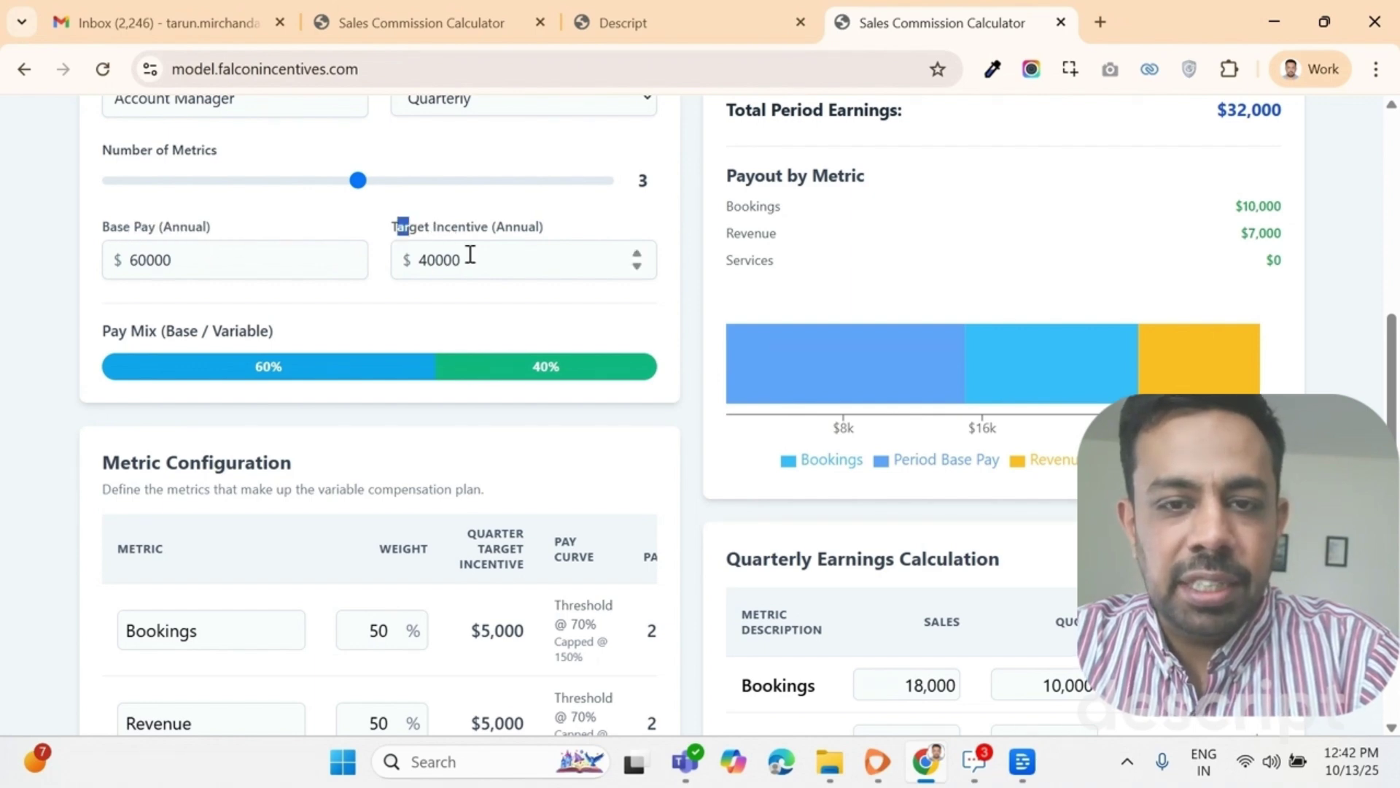
double_click(477, 263)
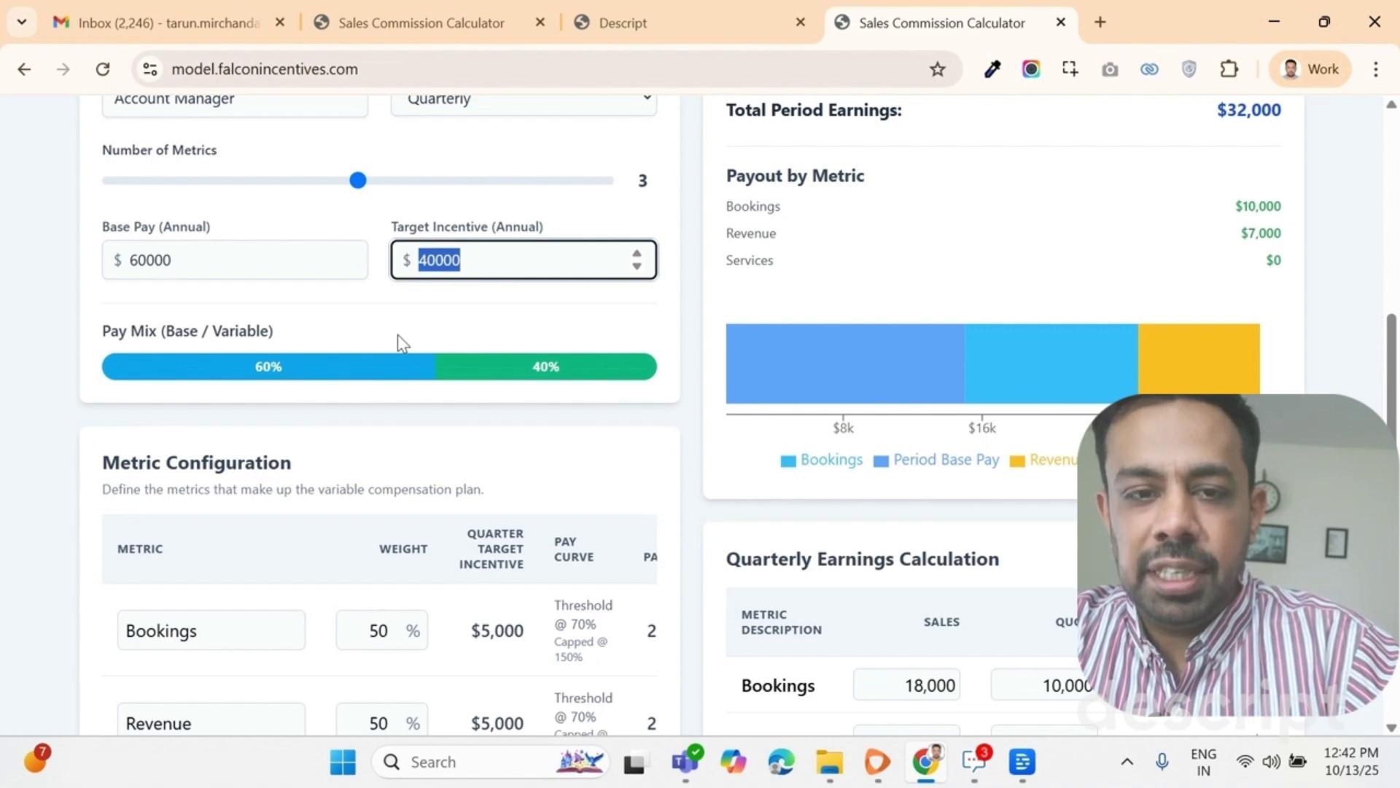
type("60000")
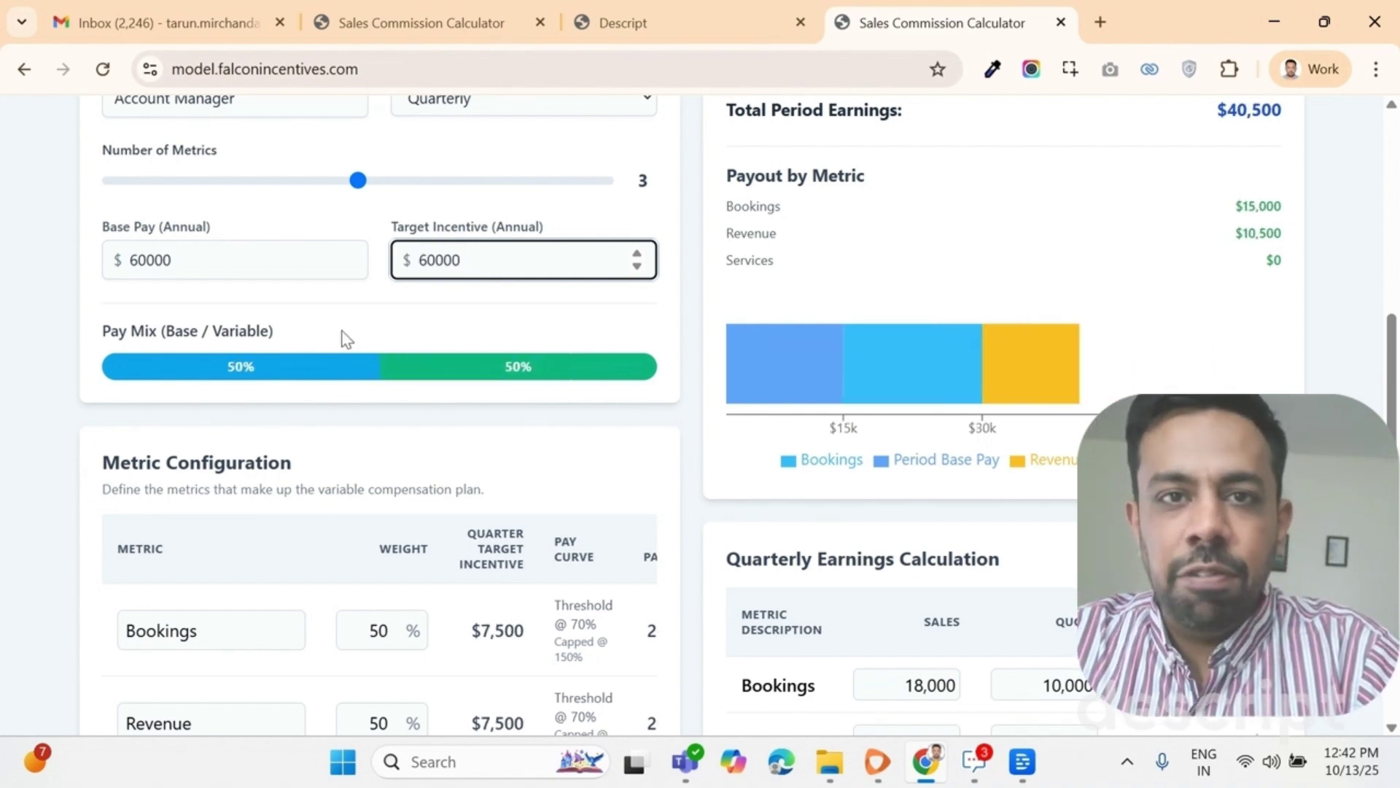
Try the plan with 4 metrics, check the metric configuration, and return the number of metrics to 3.
scroll(378, 340, "down", 1)
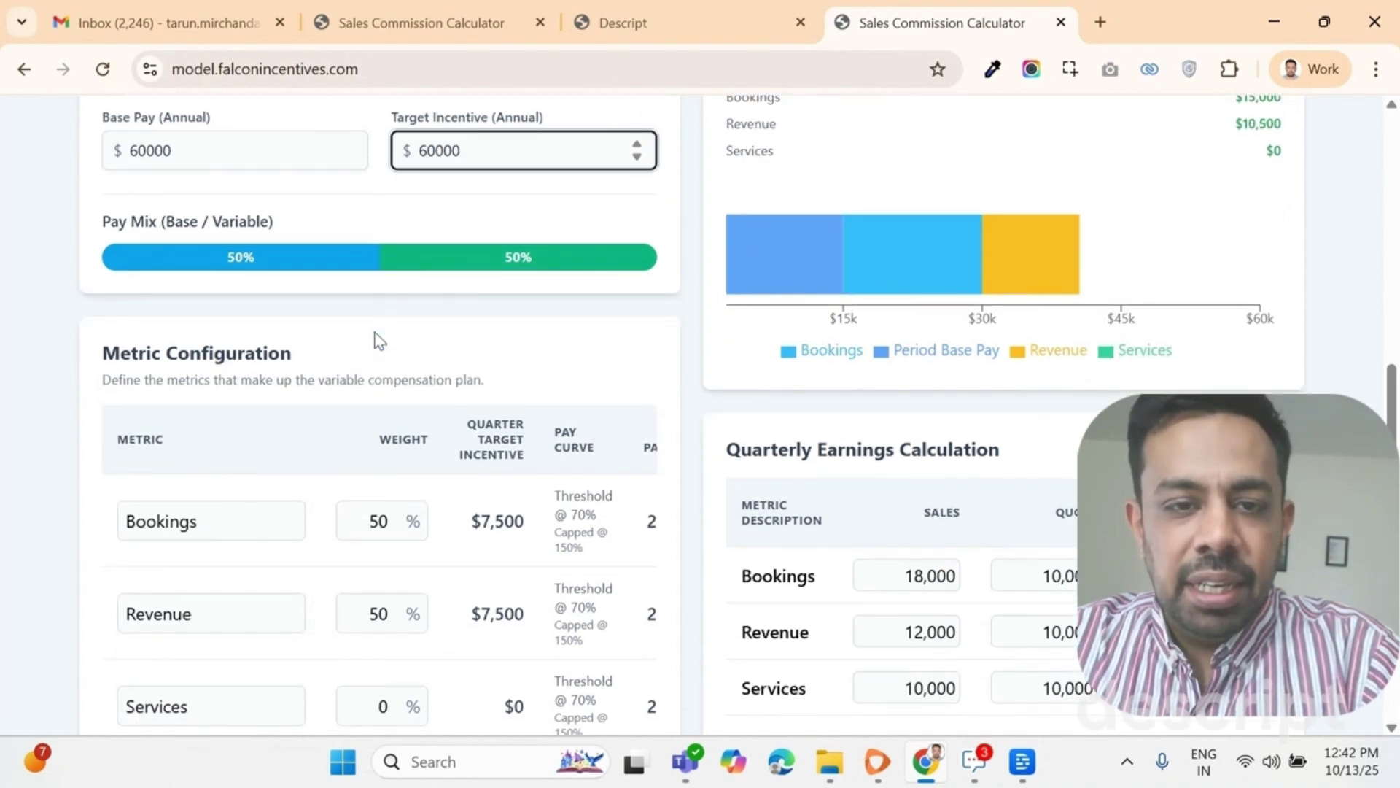
scroll(379, 340, "up", 2)
left_click(359, 290)
left_click_drag(359, 291, 479, 288)
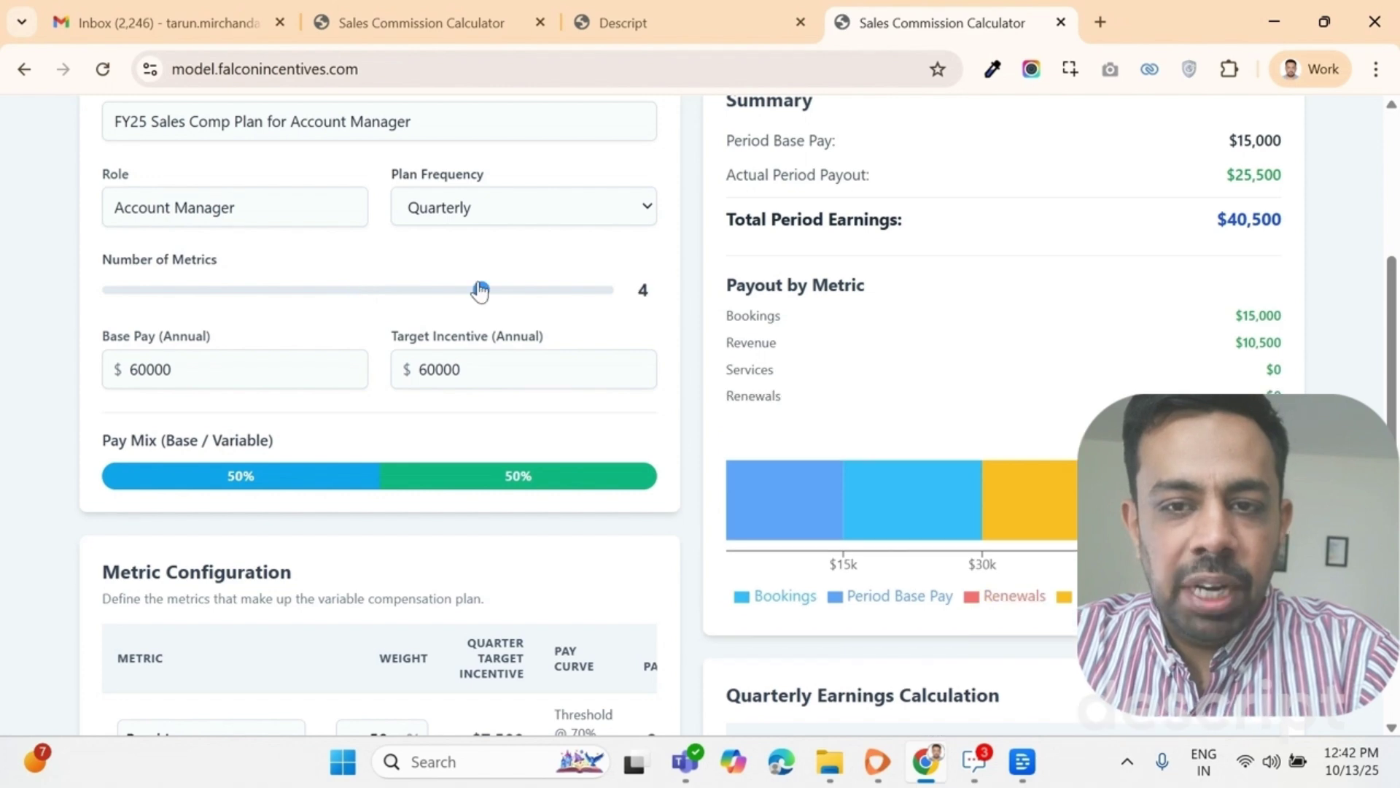
scroll(478, 287, "down", 3)
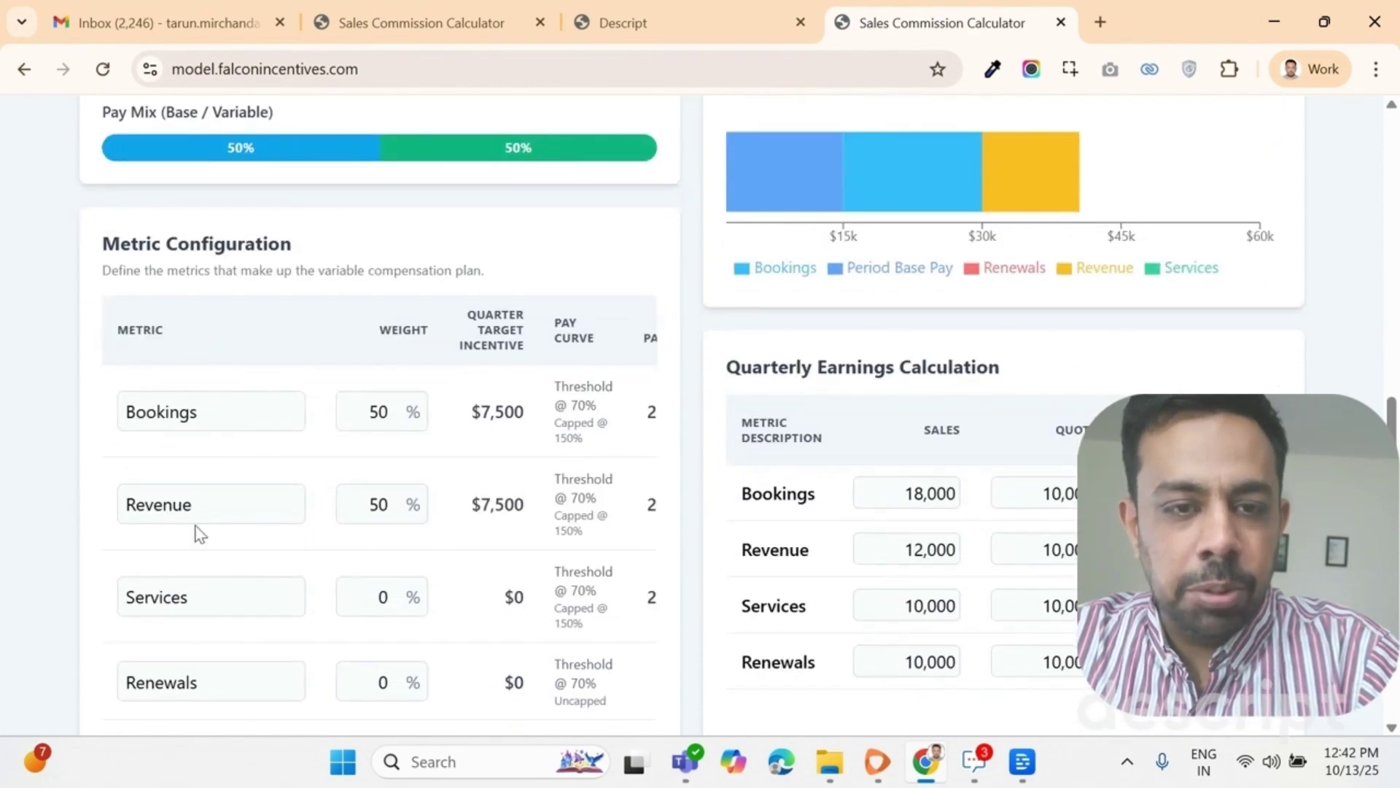
scroll(347, 503, "up", 2)
scroll(380, 473, "up", 1)
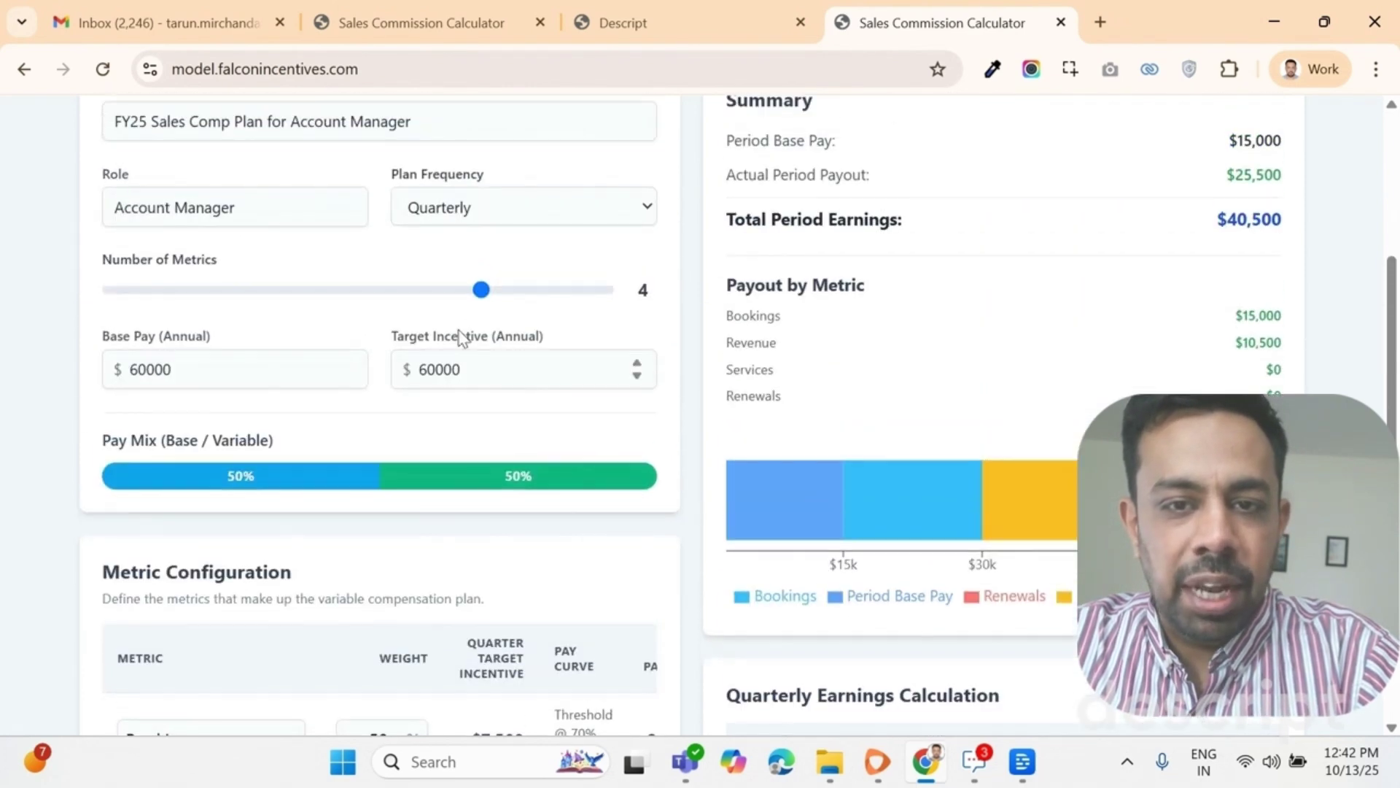
left_click(414, 288)
Rename the Services metric in the metric configuration to "Team Attainment".
scroll(407, 287, "down", 5)
left_click(204, 412)
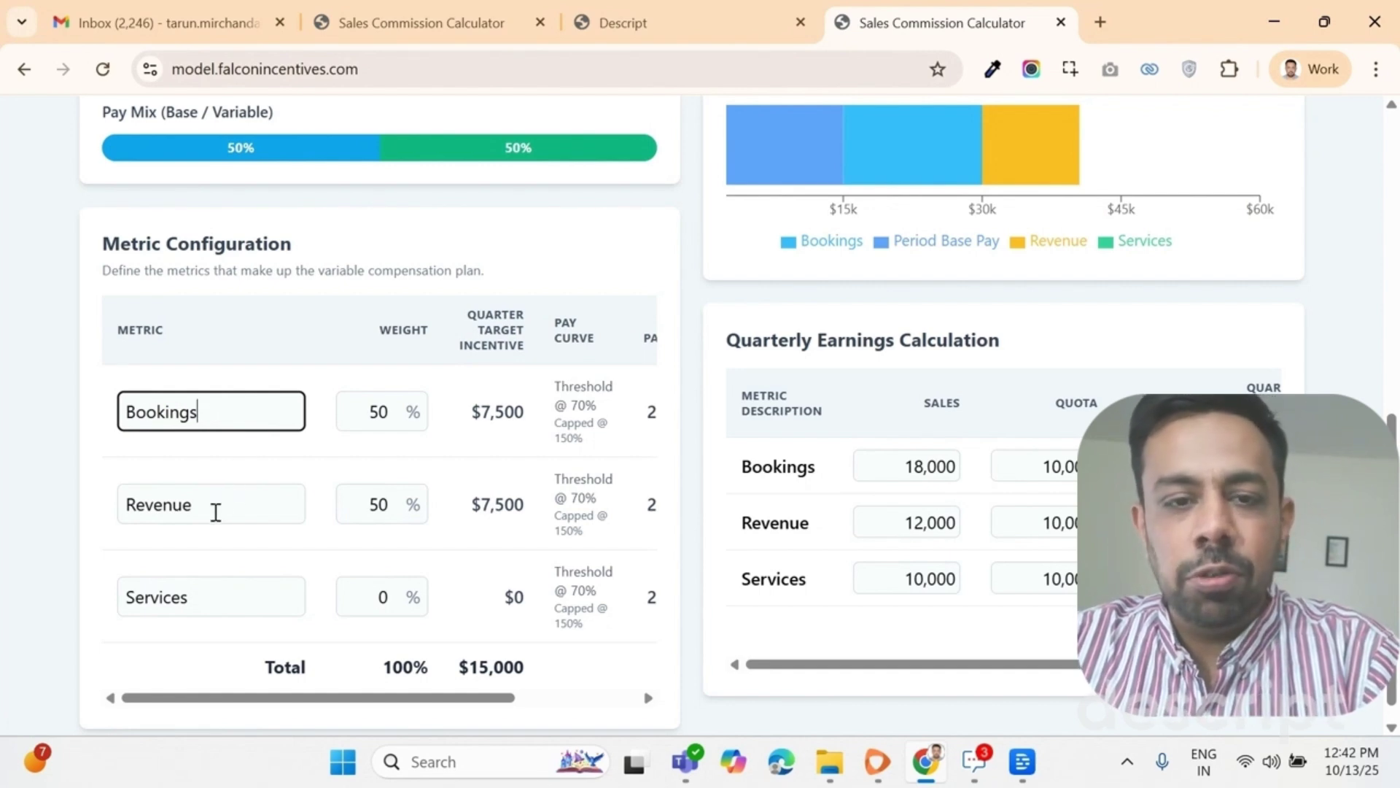
left_click(216, 511)
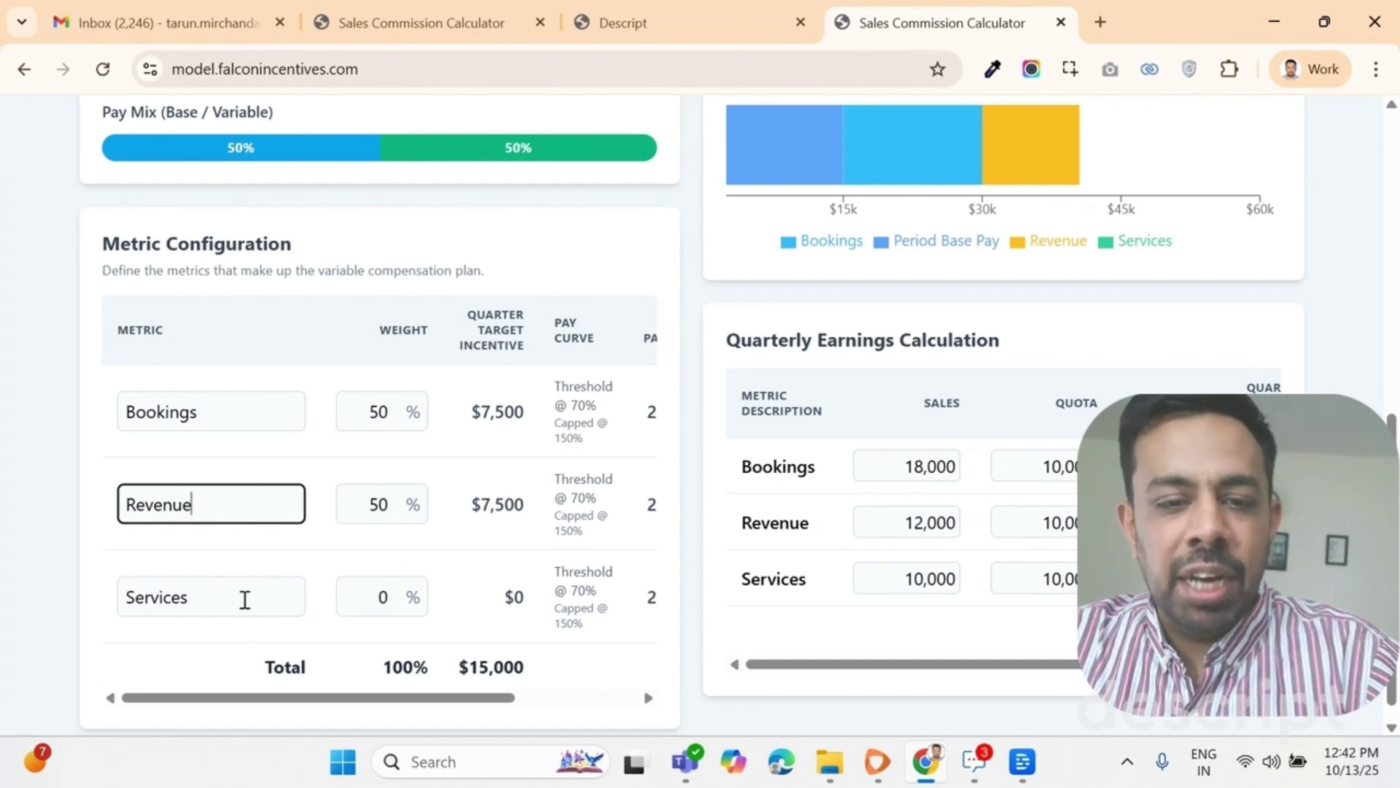
left_click(245, 597)
key("ctrl+a")
key("BackSpace")
type("Team M")
key("BackSpace")
type("Atta")
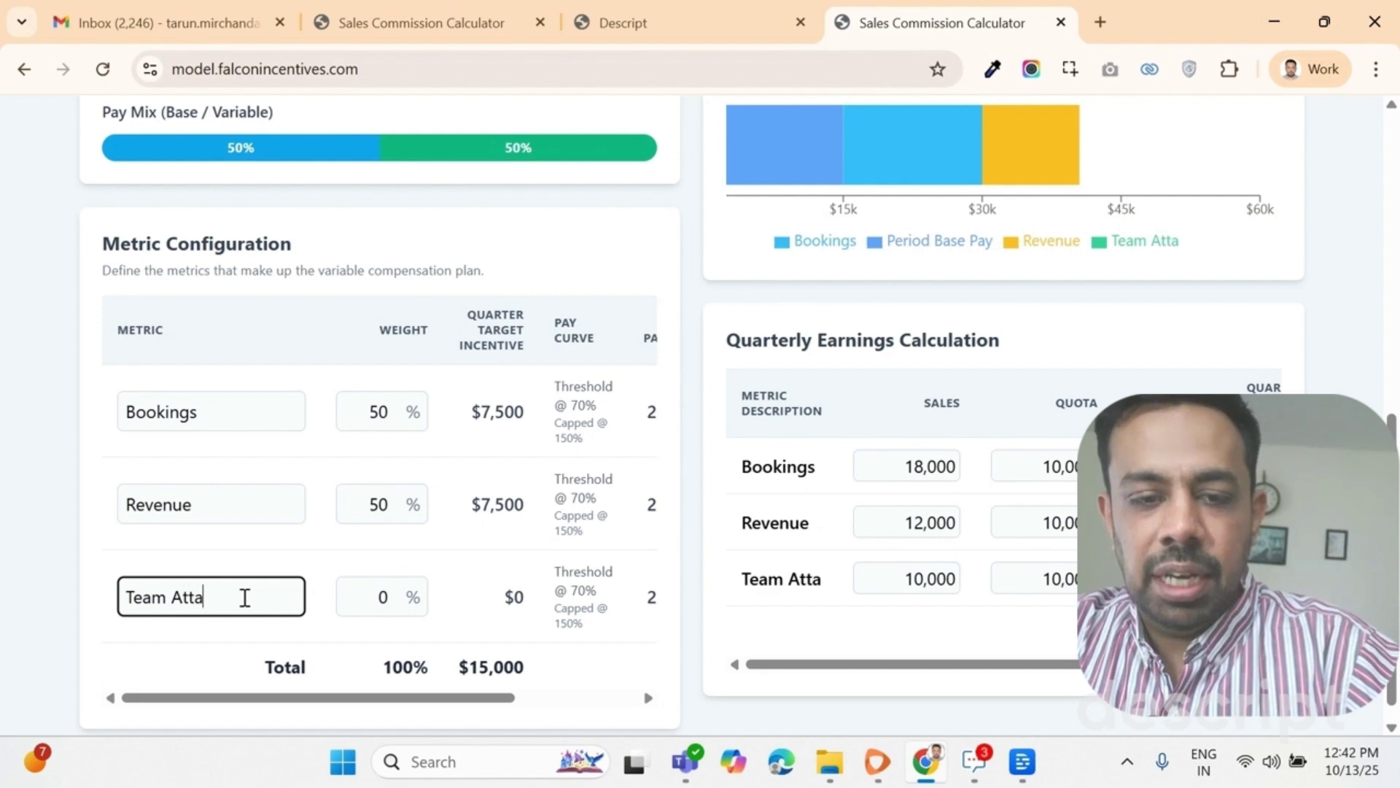
type("inment")
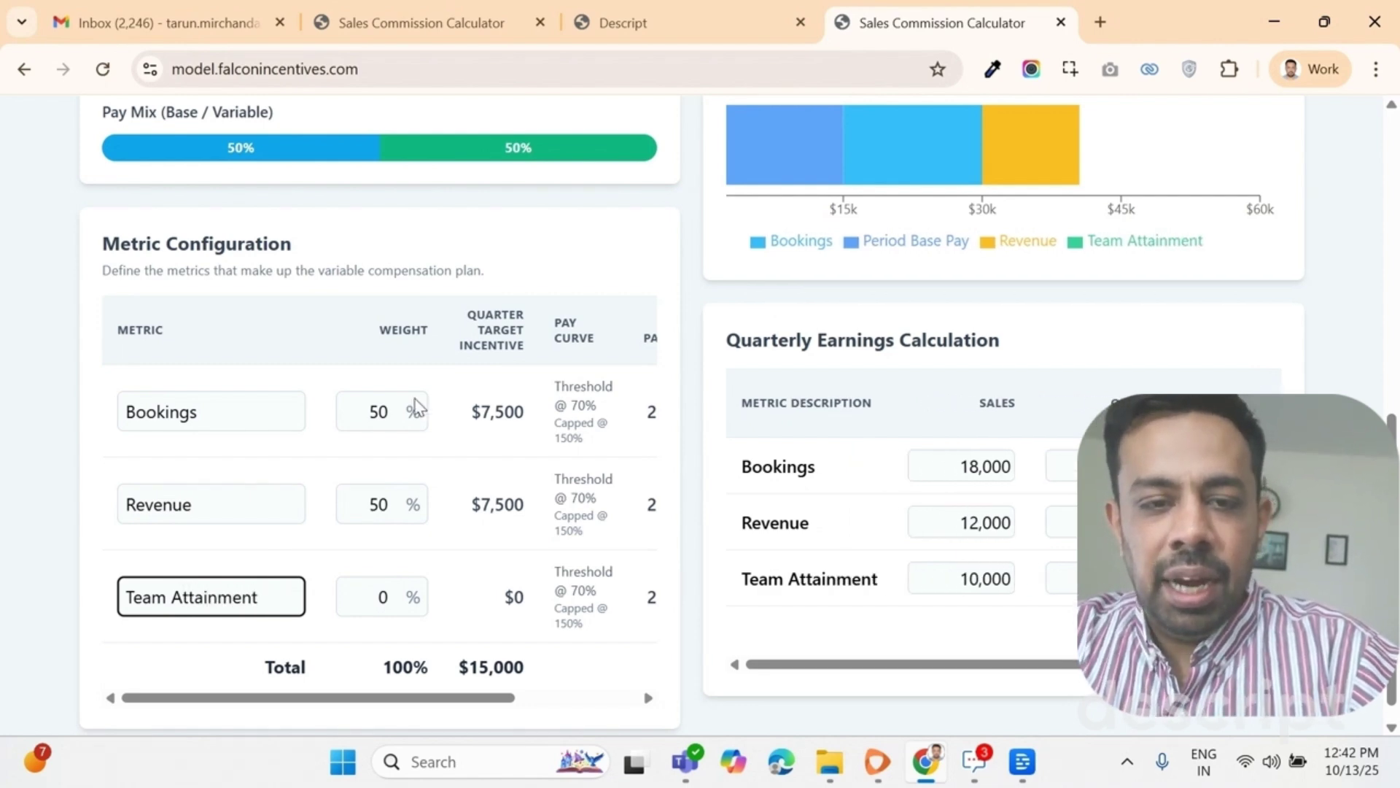
Set the metric weights to 40% for Bookings, 40% for Revenue and 20% for Team Attainment.
left_click(391, 410)
key("BackSpace")
key("BackSpace")
type("40")
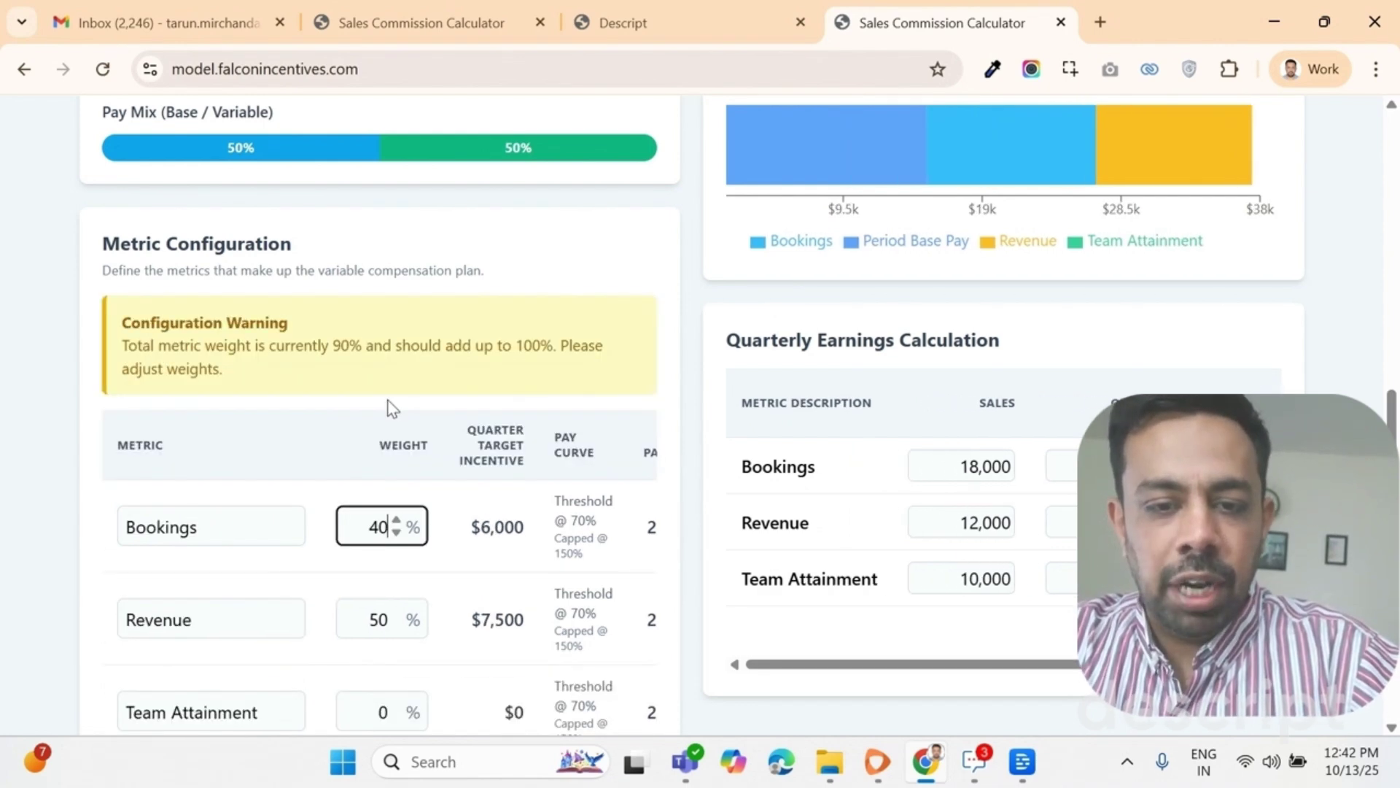
left_click(370, 625)
key("shift+Right")
key("shift+Right")
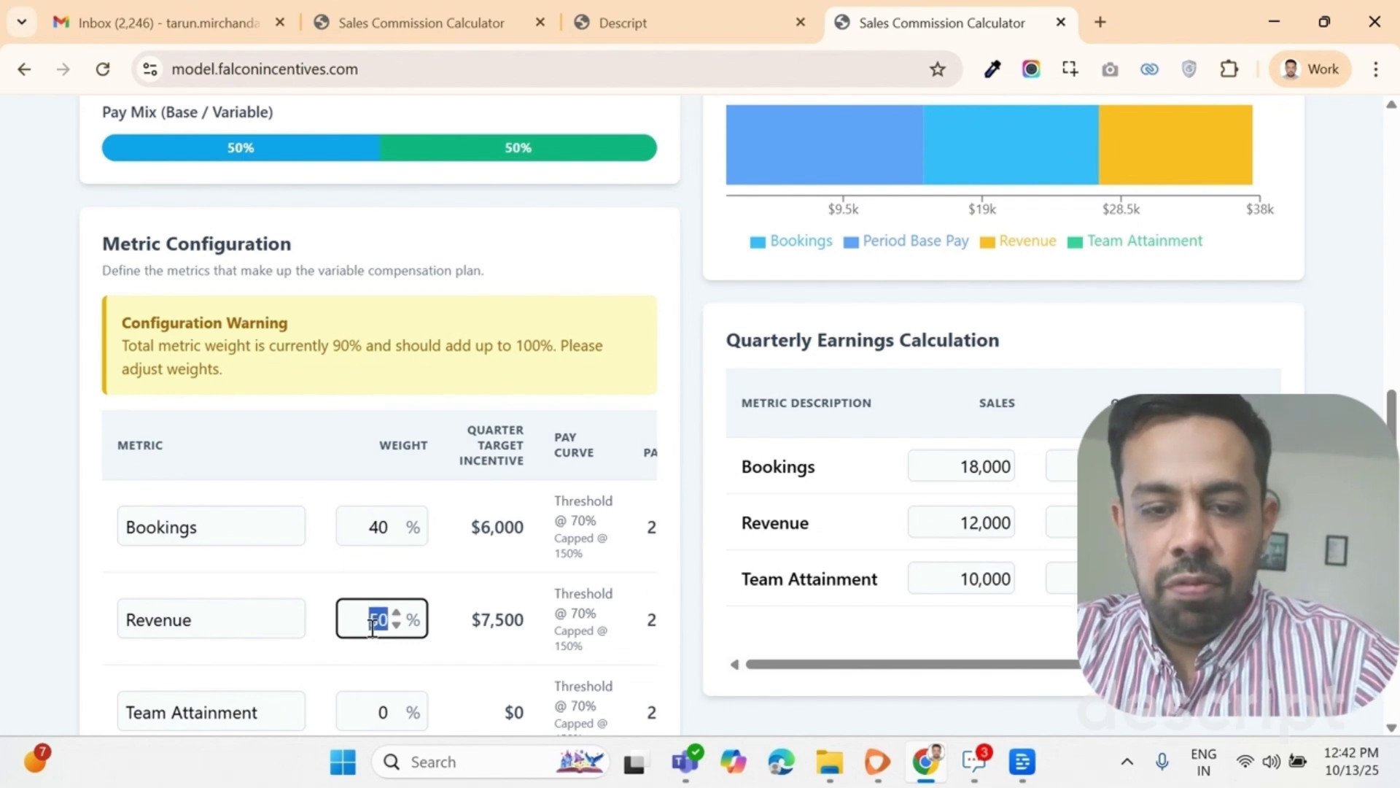
type("40")
scroll(372, 627, "down", 2)
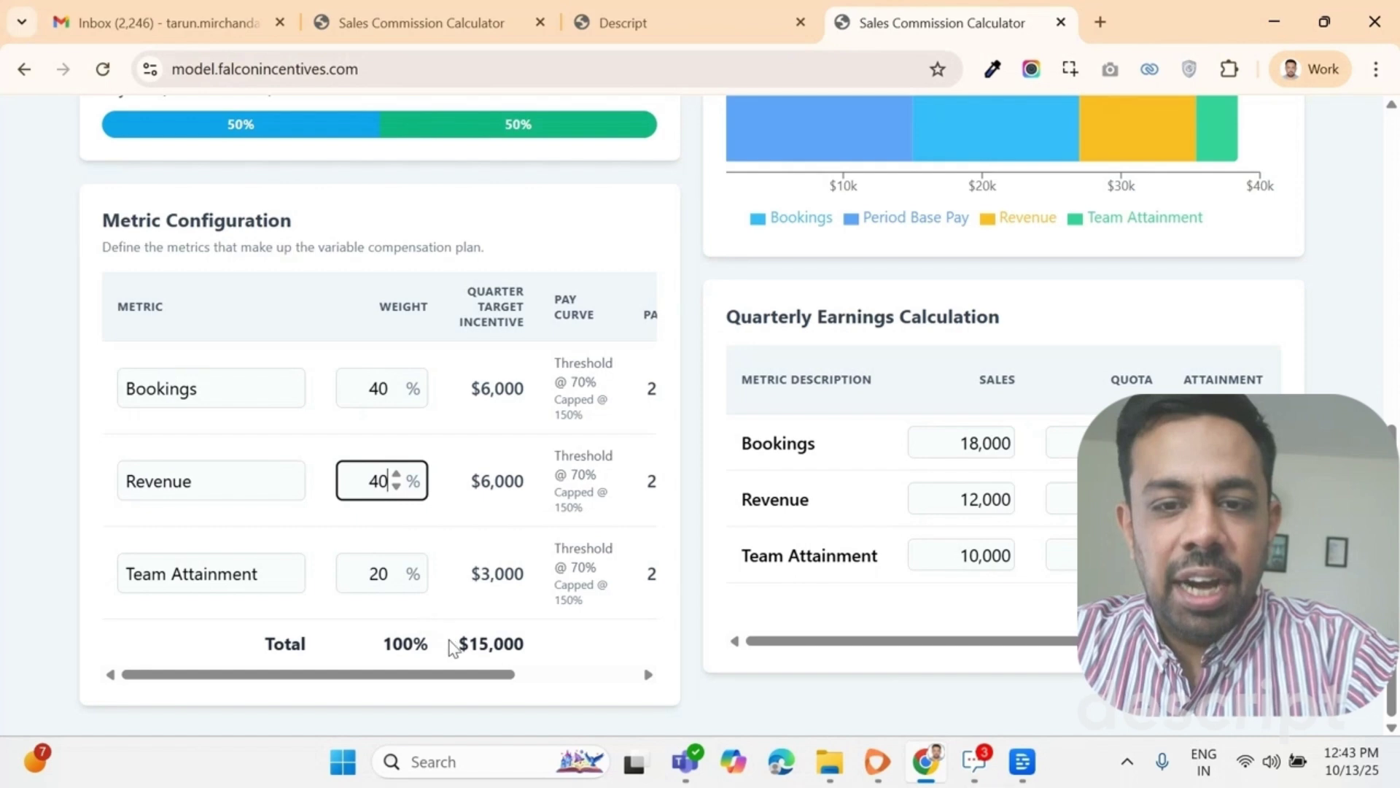
Open the Bookings metric's pay curve for editing and set the attainment of pivot point P1 to 80%.
left_click_drag(442, 672, 549, 675)
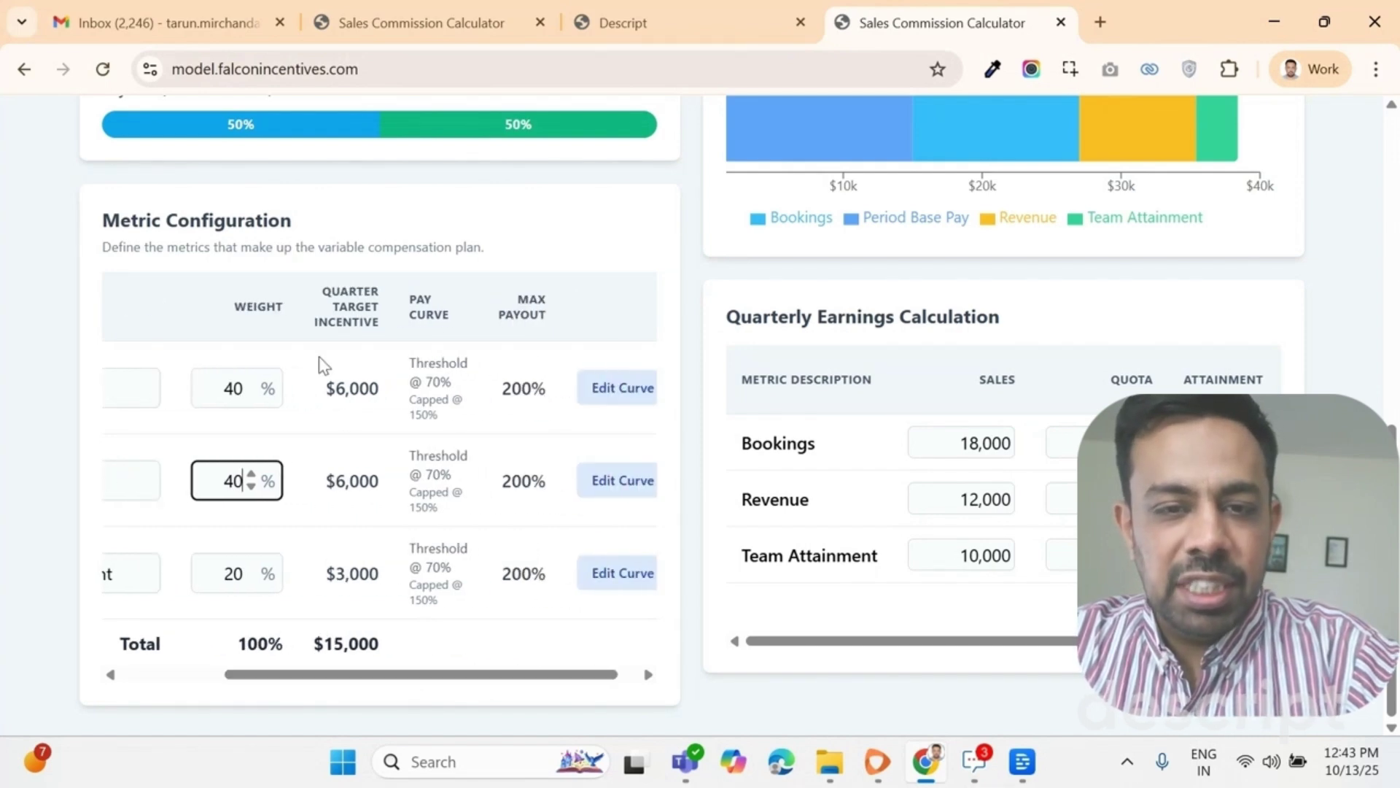
left_click_drag(306, 643, 408, 645)
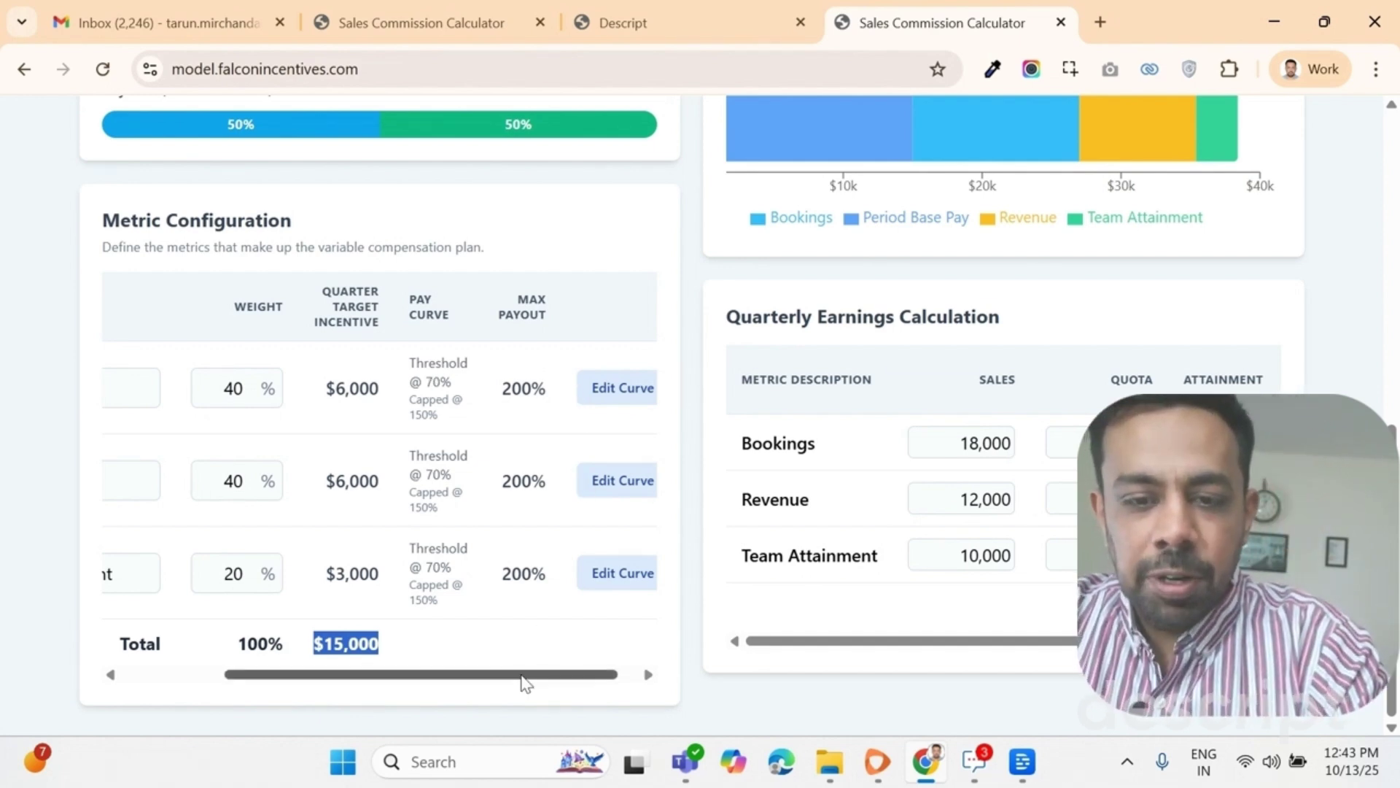
scroll(525, 684, "right", 1)
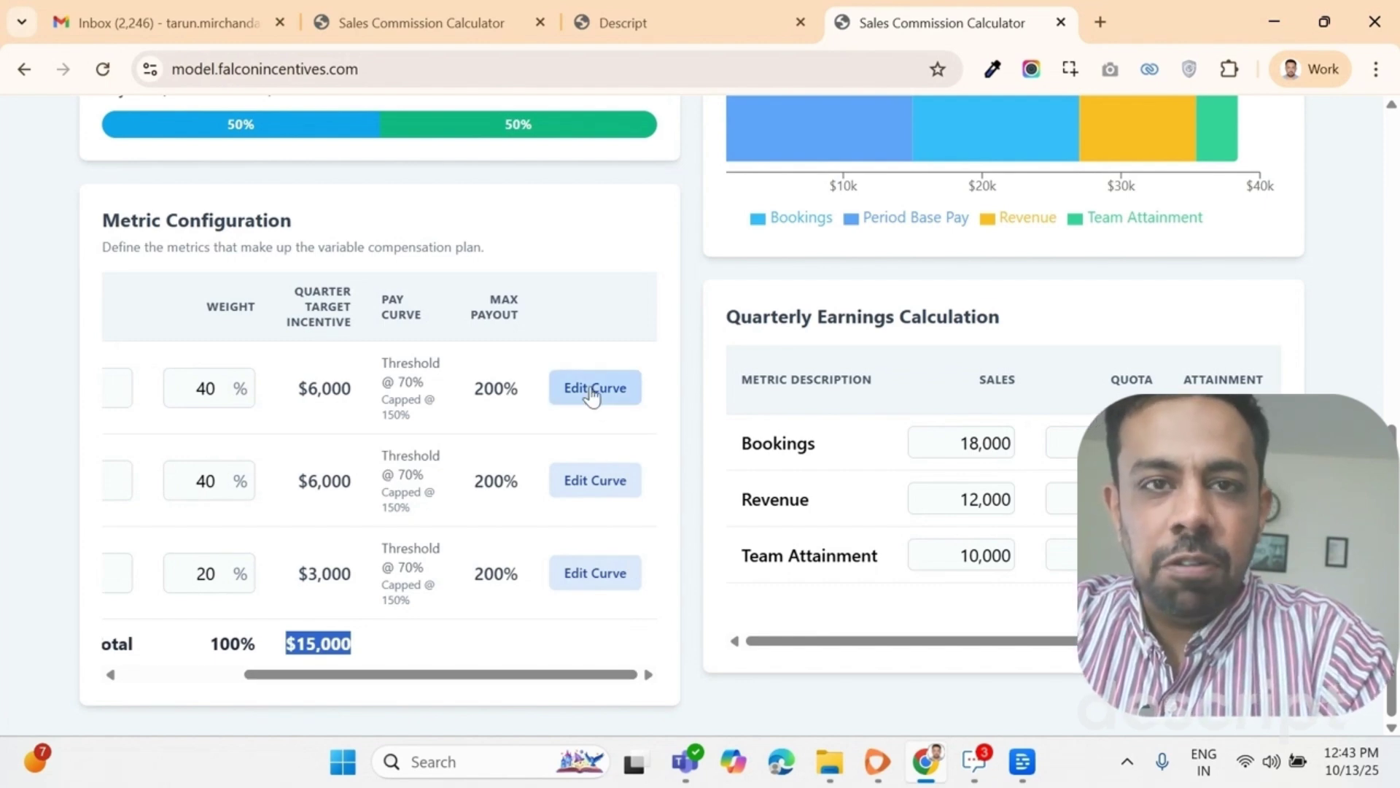
left_click(593, 394)
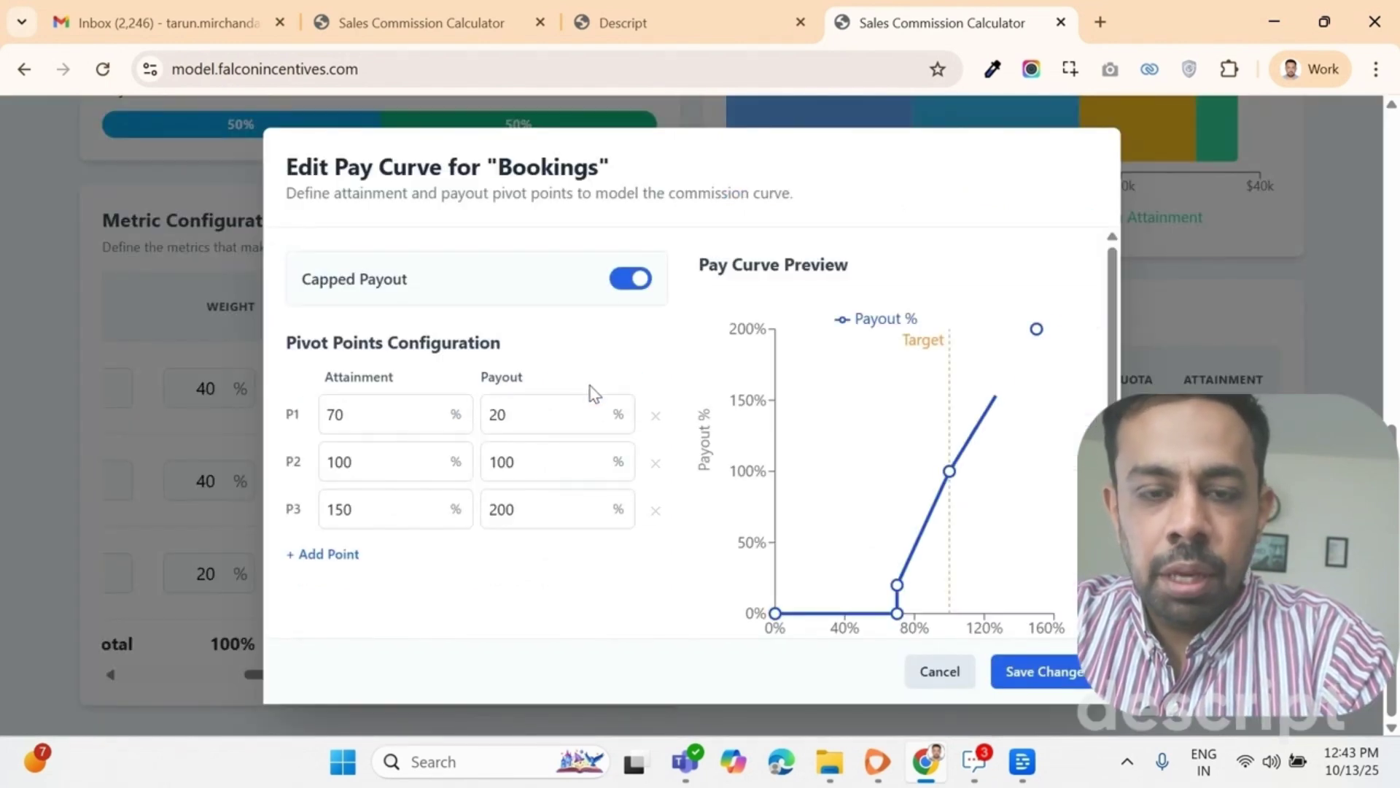
left_click(401, 415)
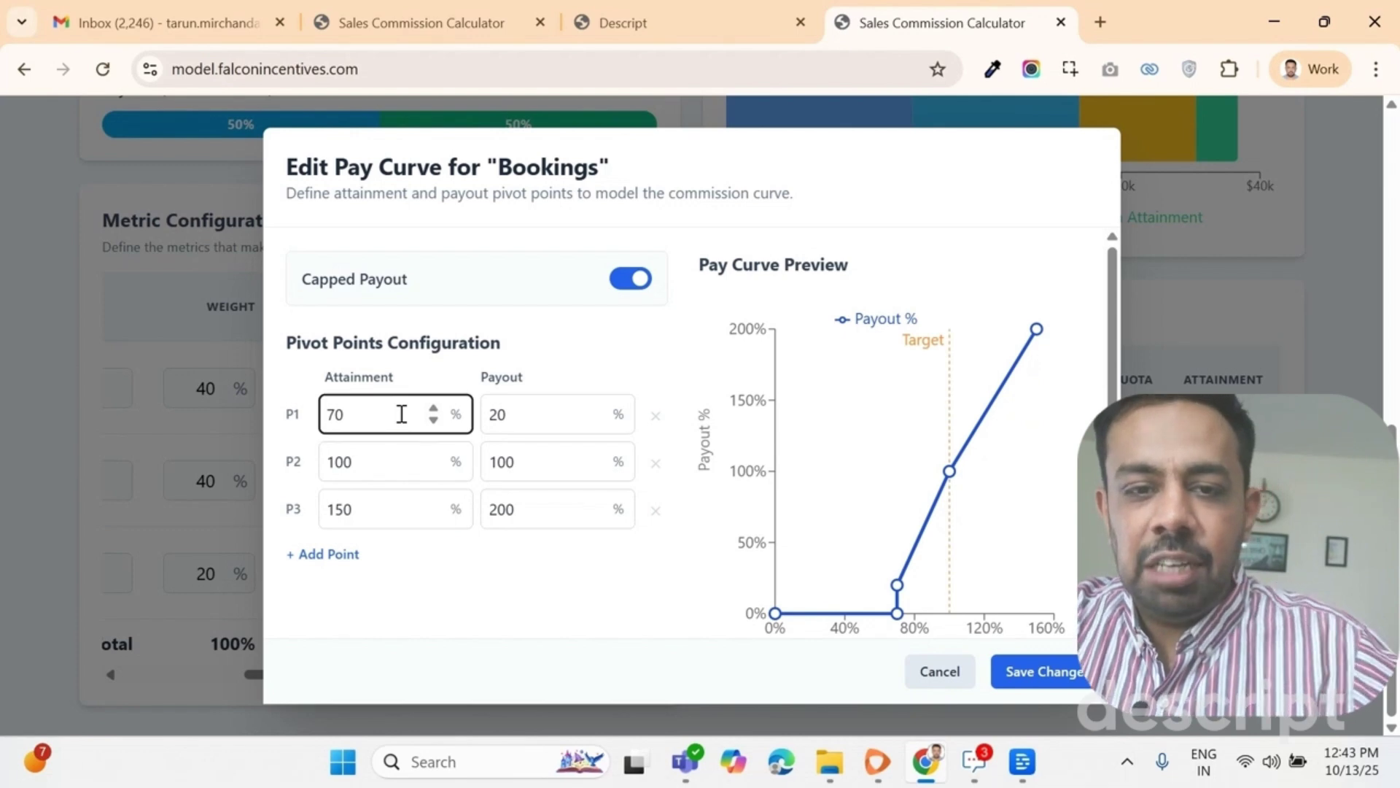
key("BackSpace")
key("BackSpace")
type("80")
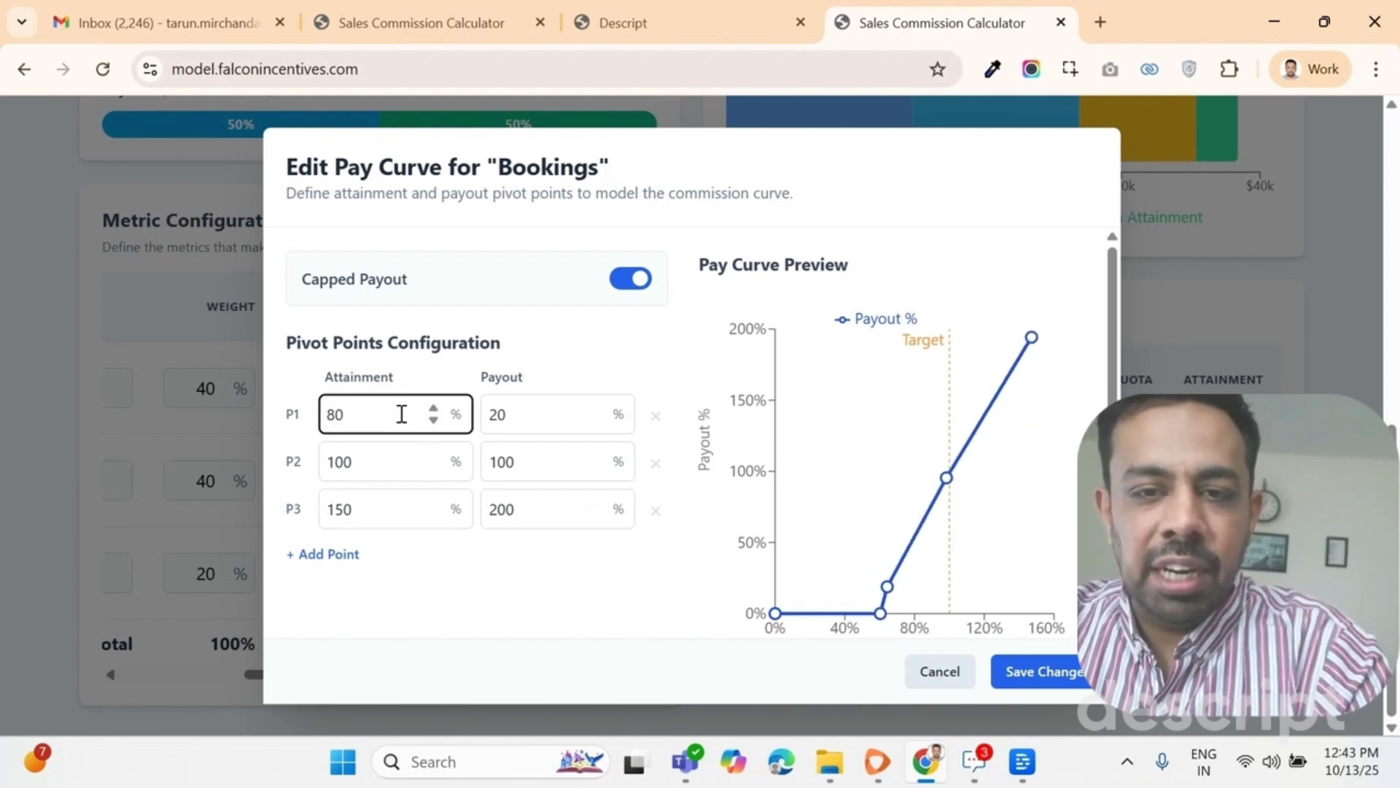
key("Tab")
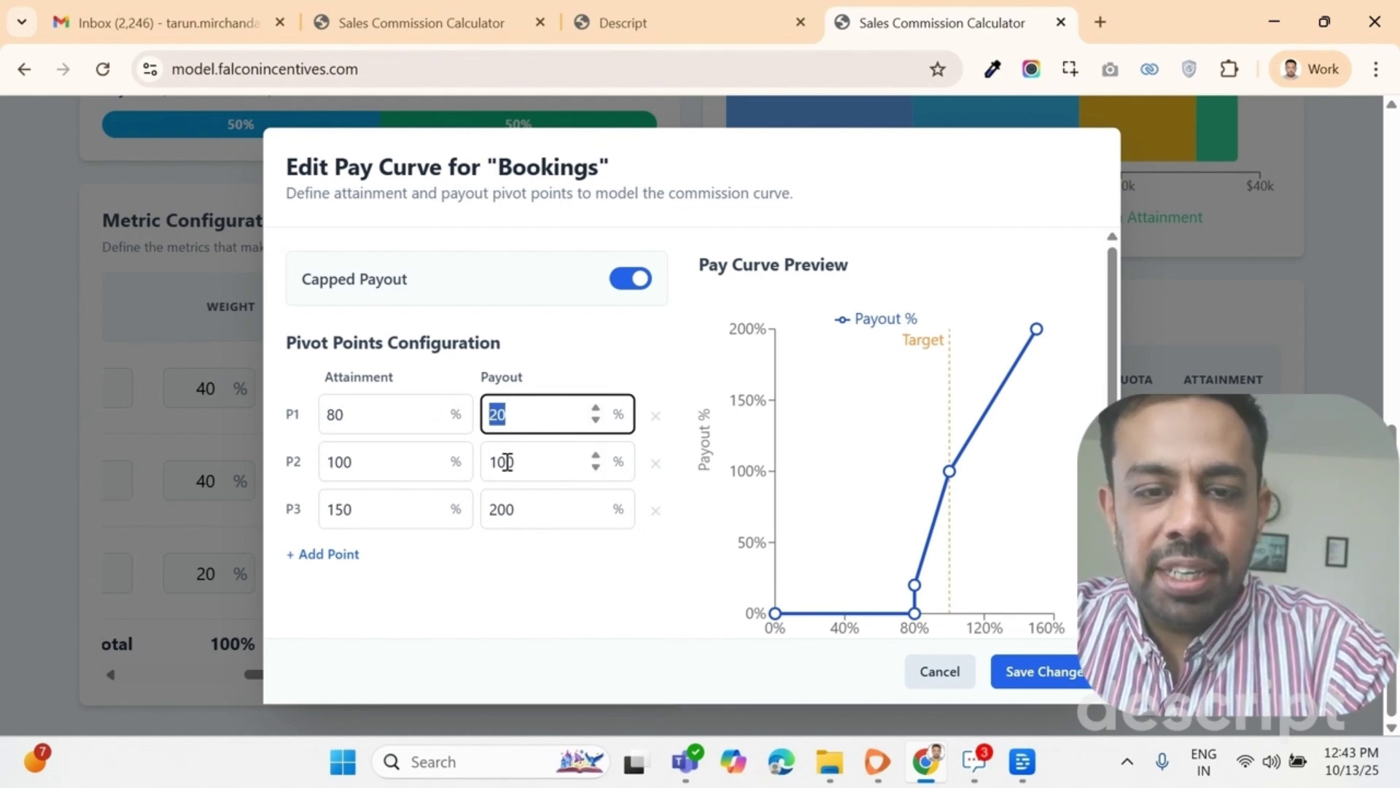
Set the attainment of pivot point P3 in the Bookings pay curve to 125%.
left_click(353, 507)
double_click(353, 507)
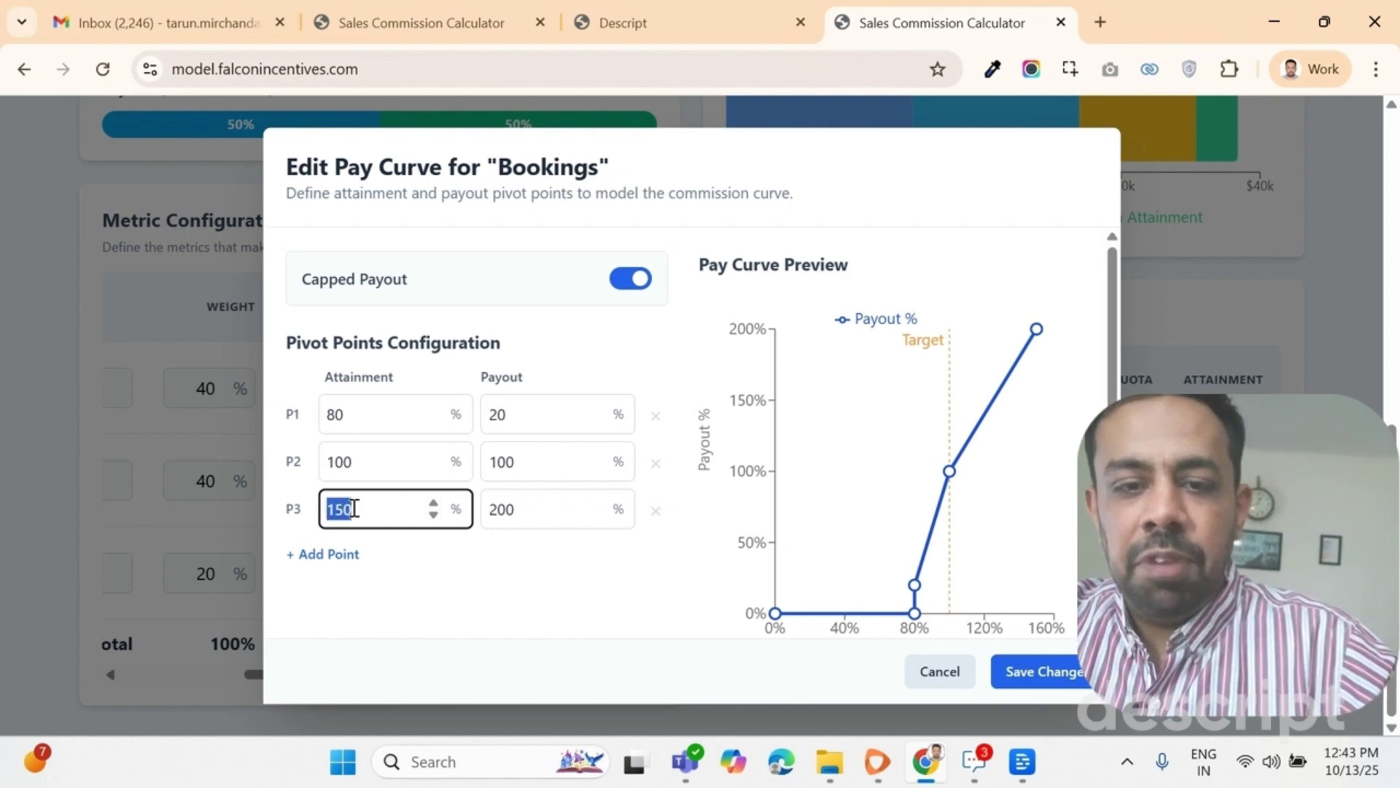
type("125")
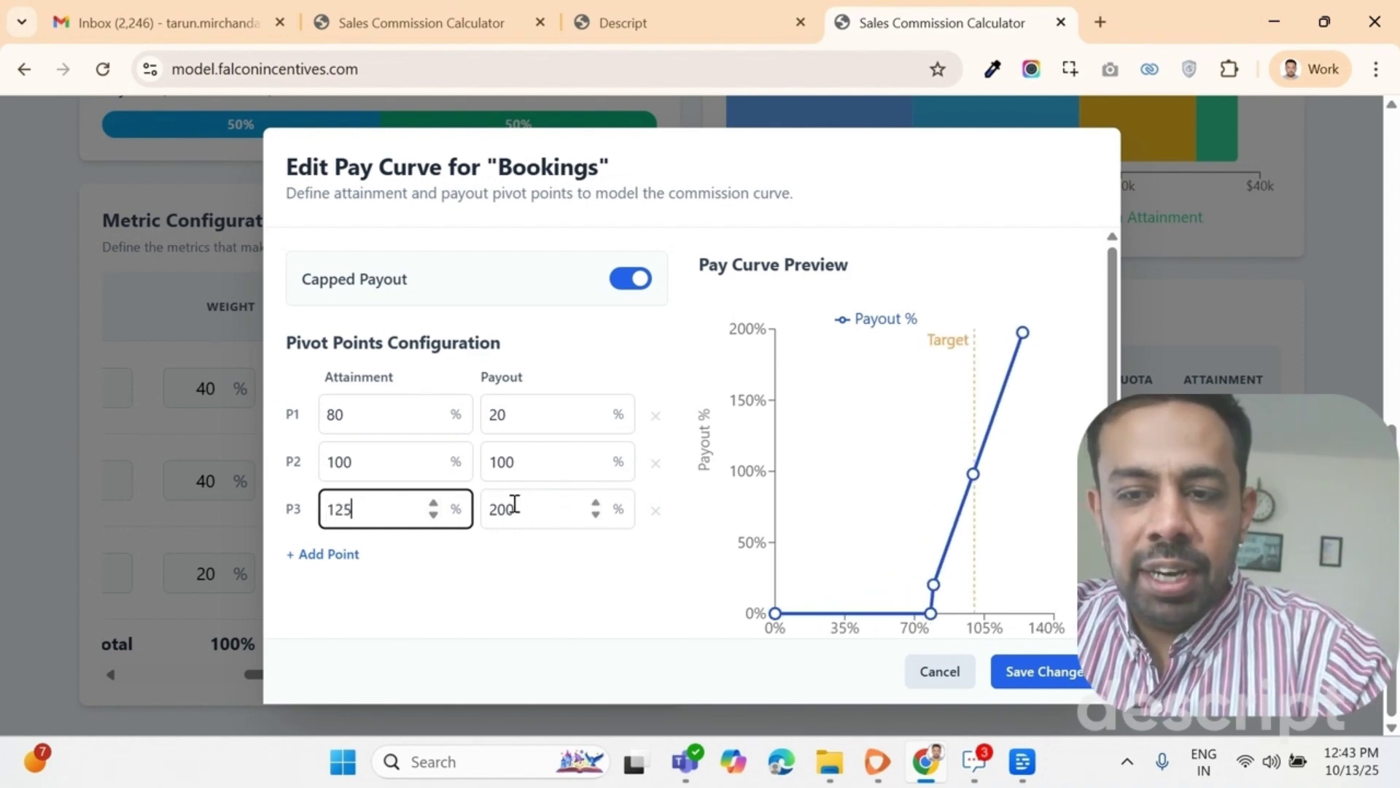
Add a fourth pivot point to the Bookings pay curve and set its attainment to 150%.
scroll(510, 500, "down", 1)
scroll(509, 500, "up", 1)
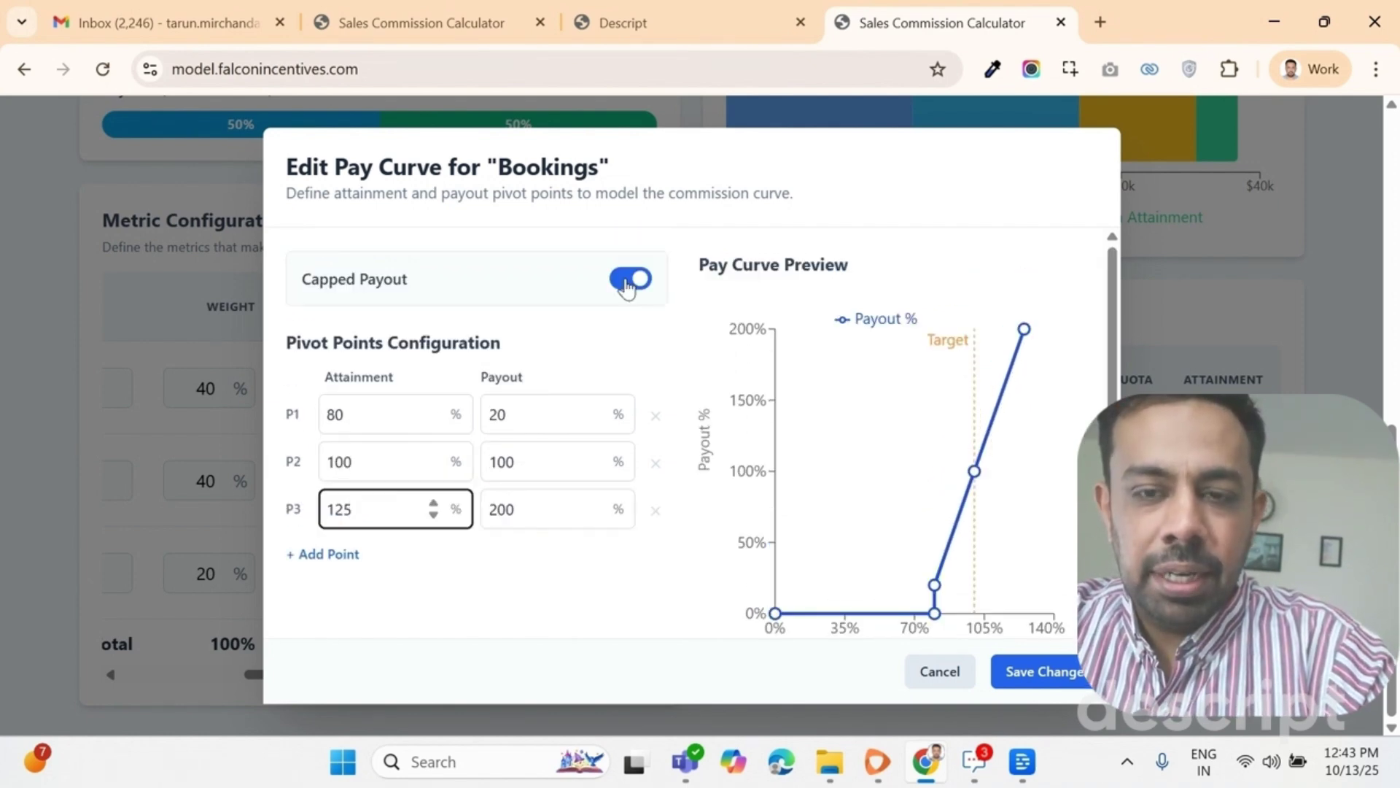
left_click(313, 555)
left_click(387, 550)
double_click(328, 540)
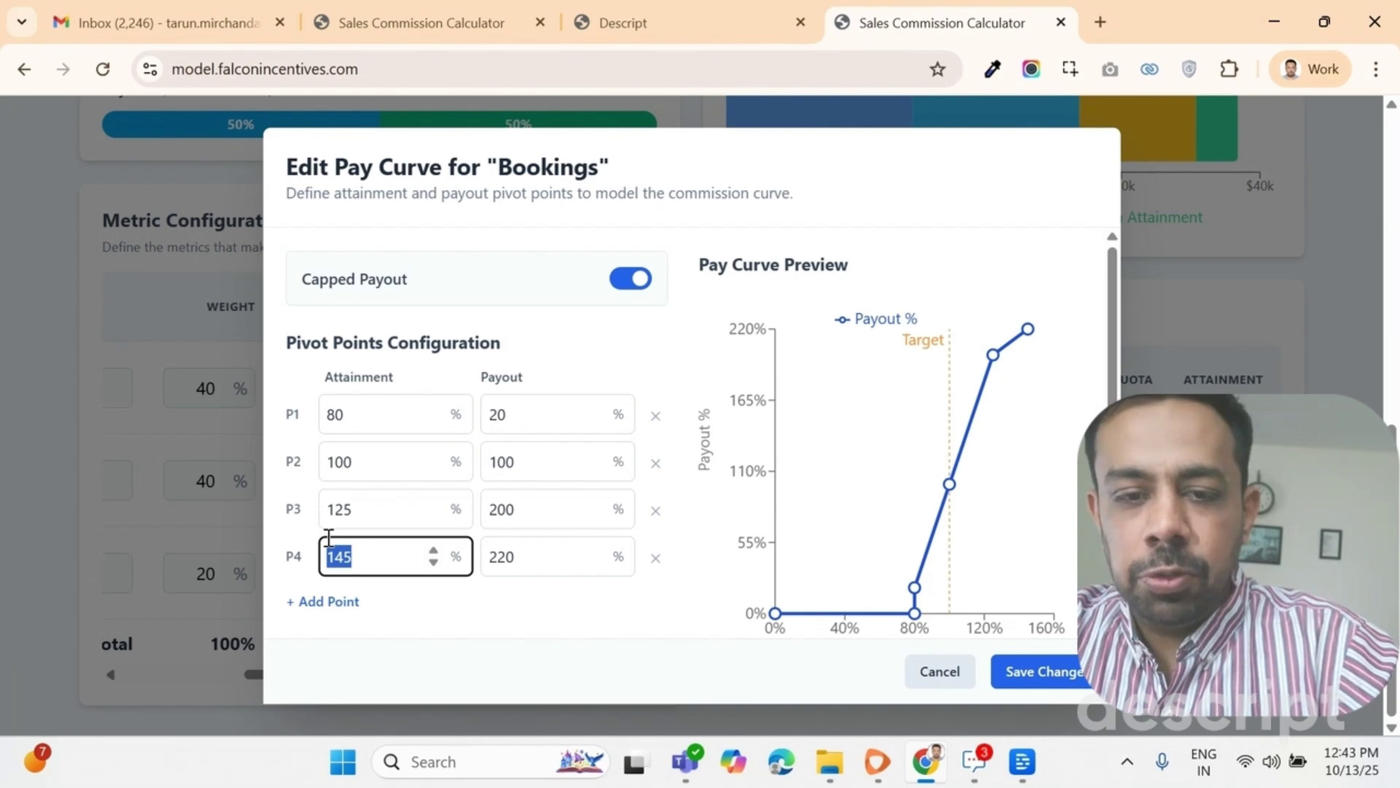
type("150")
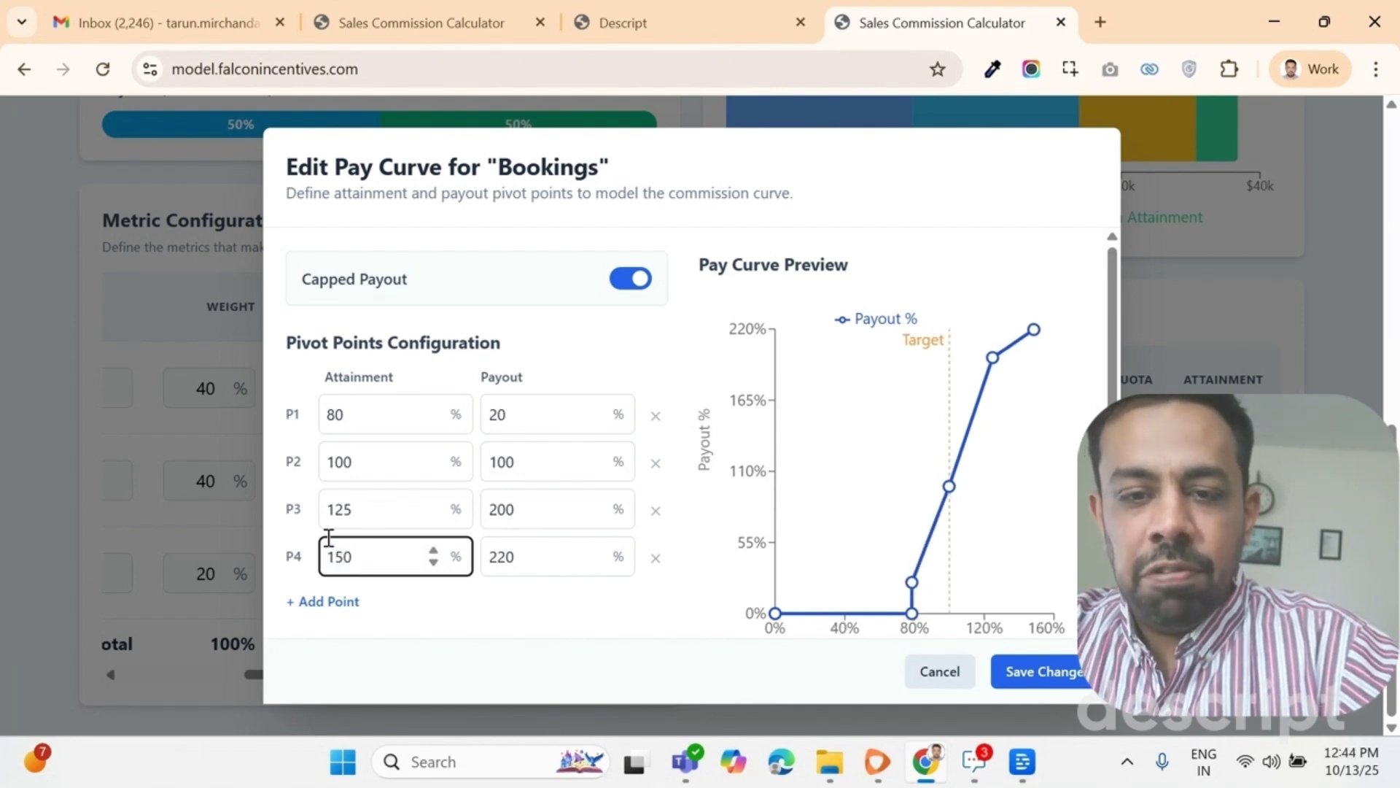
Set the payout of pivot point P4 to 225% and save the Bookings pay curve changes.
left_click(549, 569)
key("BackSpace")
key("BackSpace")
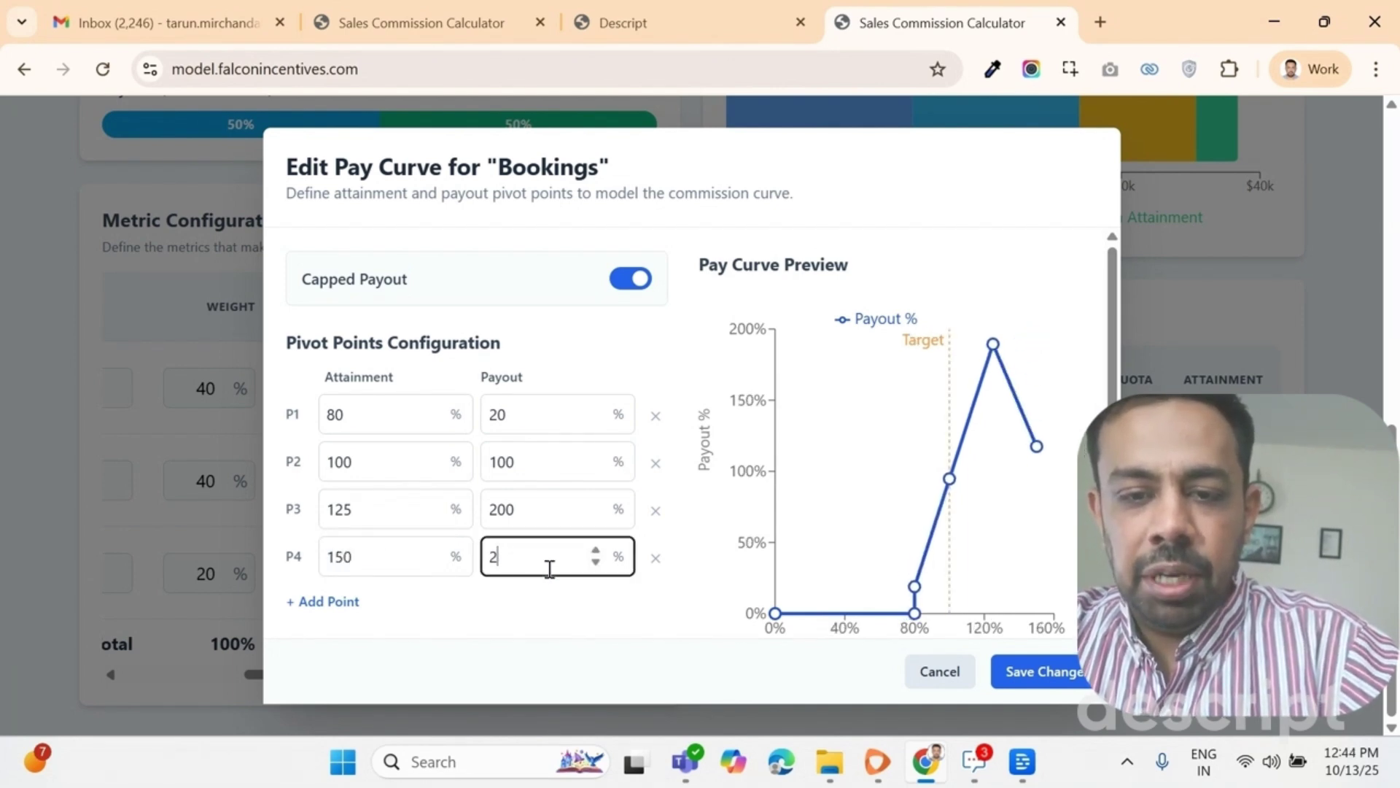
type("25")
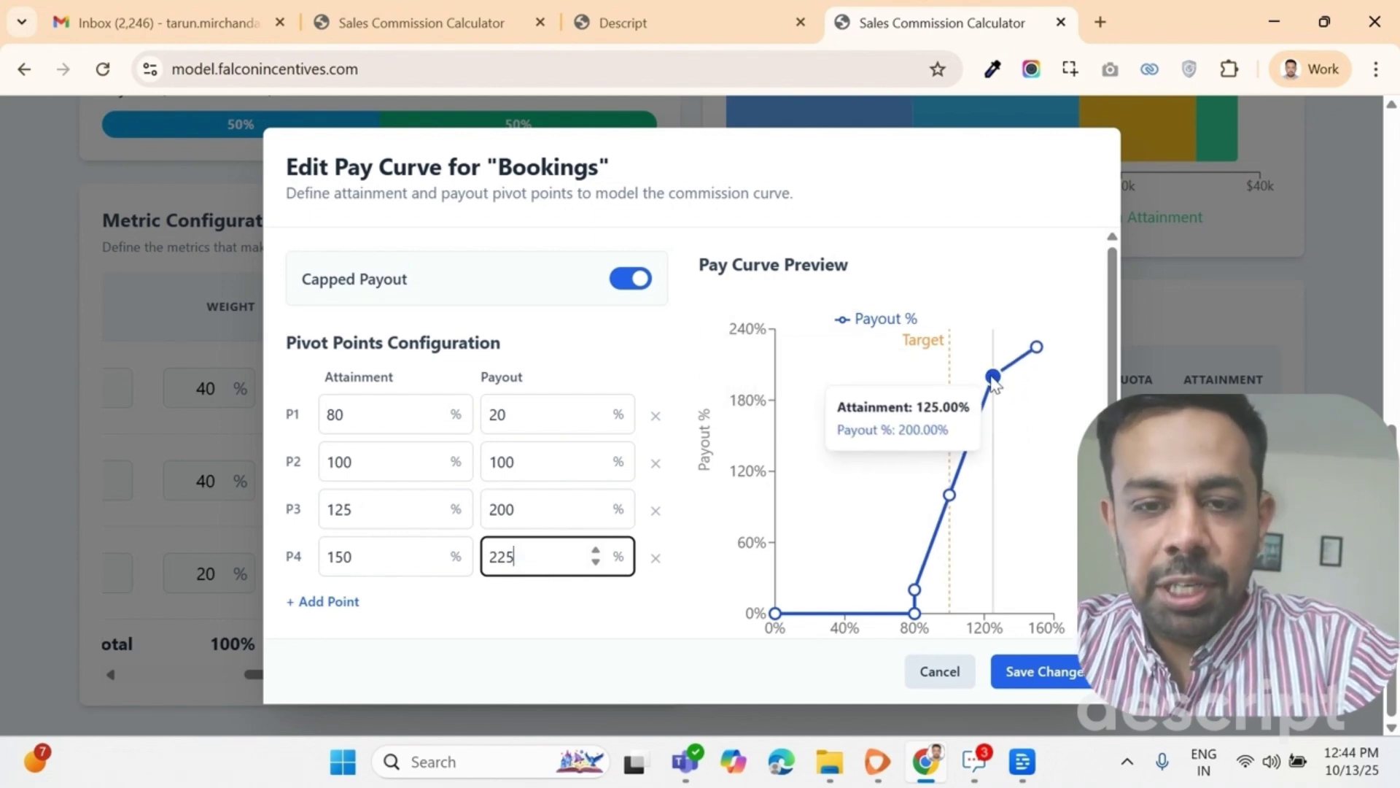
scroll(1007, 510, "down", 1)
left_click(1040, 670)
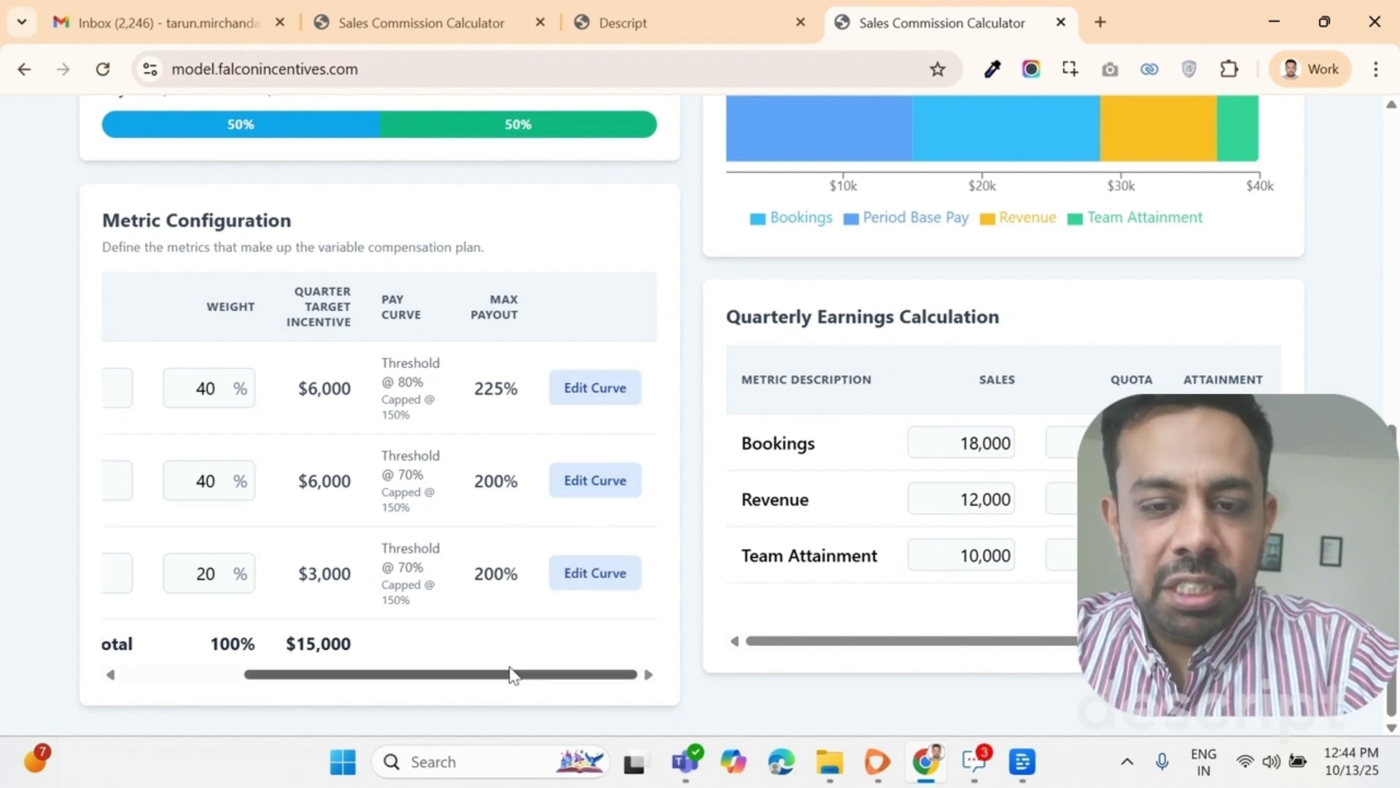
Review the metric names, weights, target incentives and pay curves in the metric configuration, along with the compensation summary.
left_click_drag(515, 673, 434, 642)
scroll(409, 638, "right", 3)
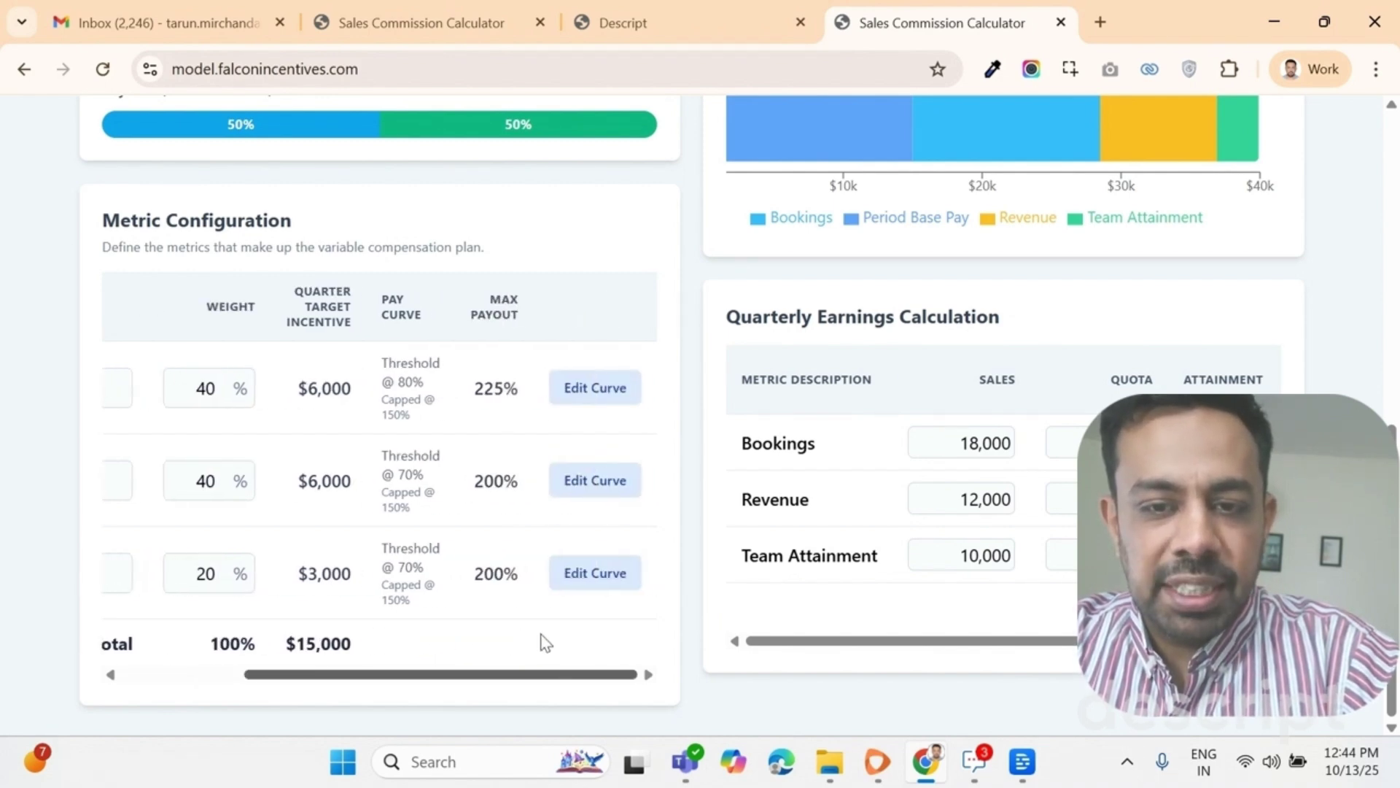
scroll(350, 554, "left", 3)
double_click(225, 465)
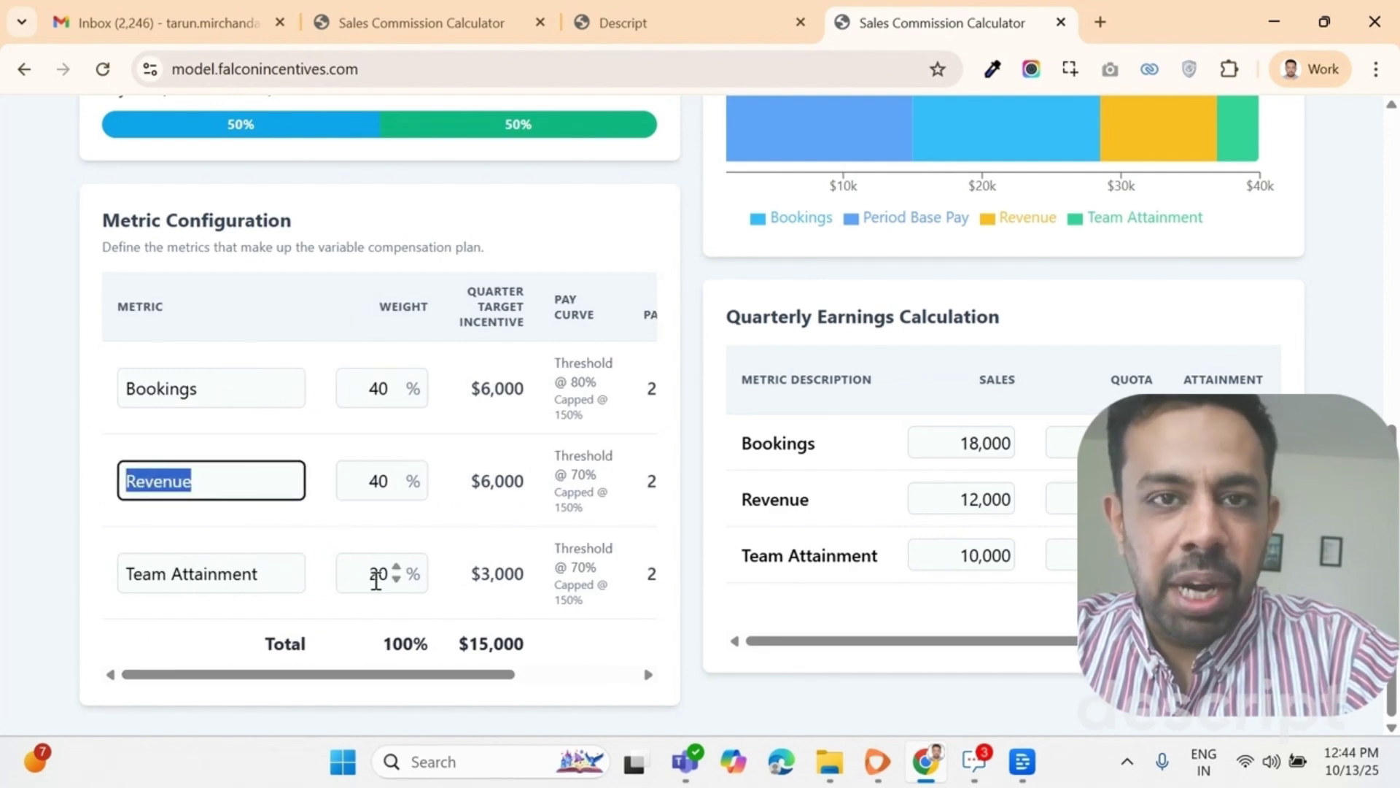
scroll(406, 681, "right", 3)
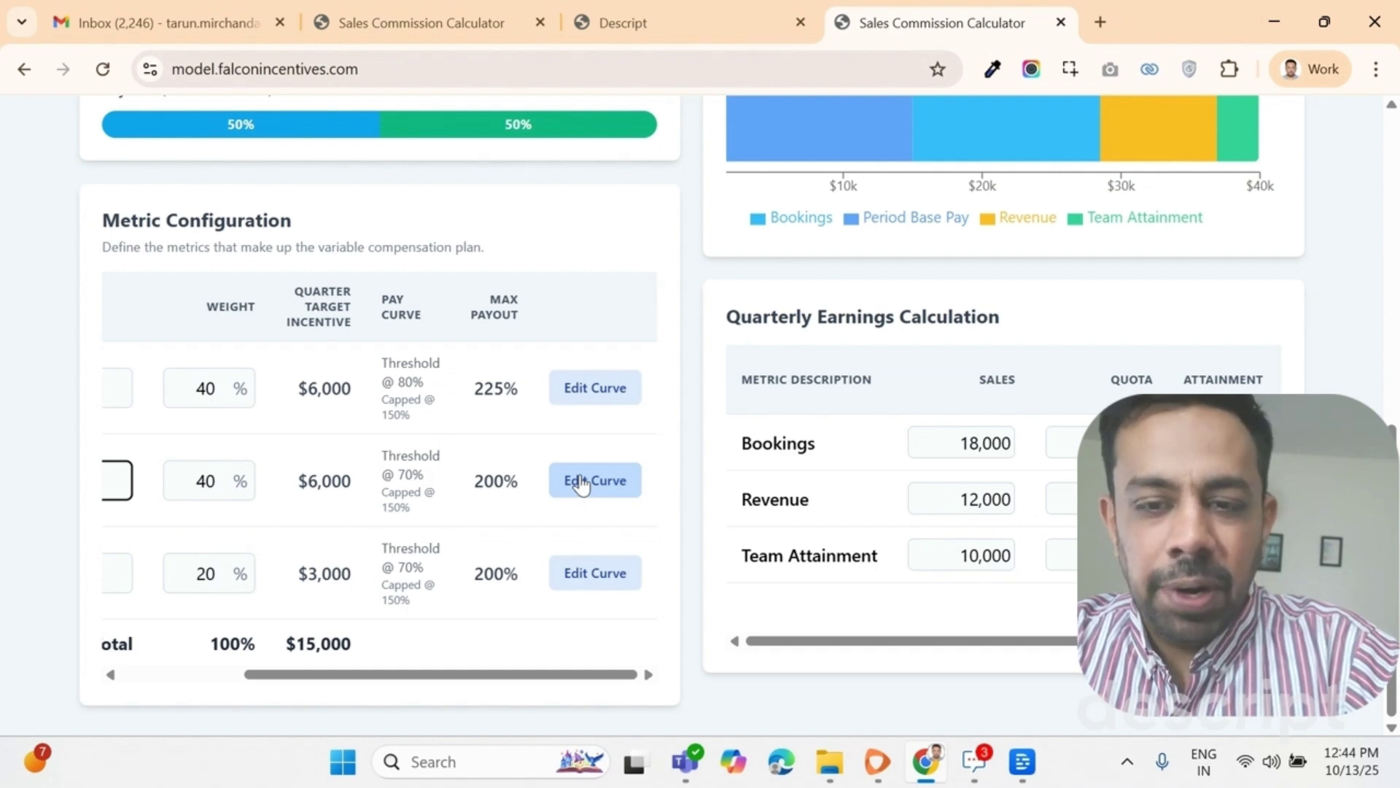
scroll(659, 484, "up", 10)
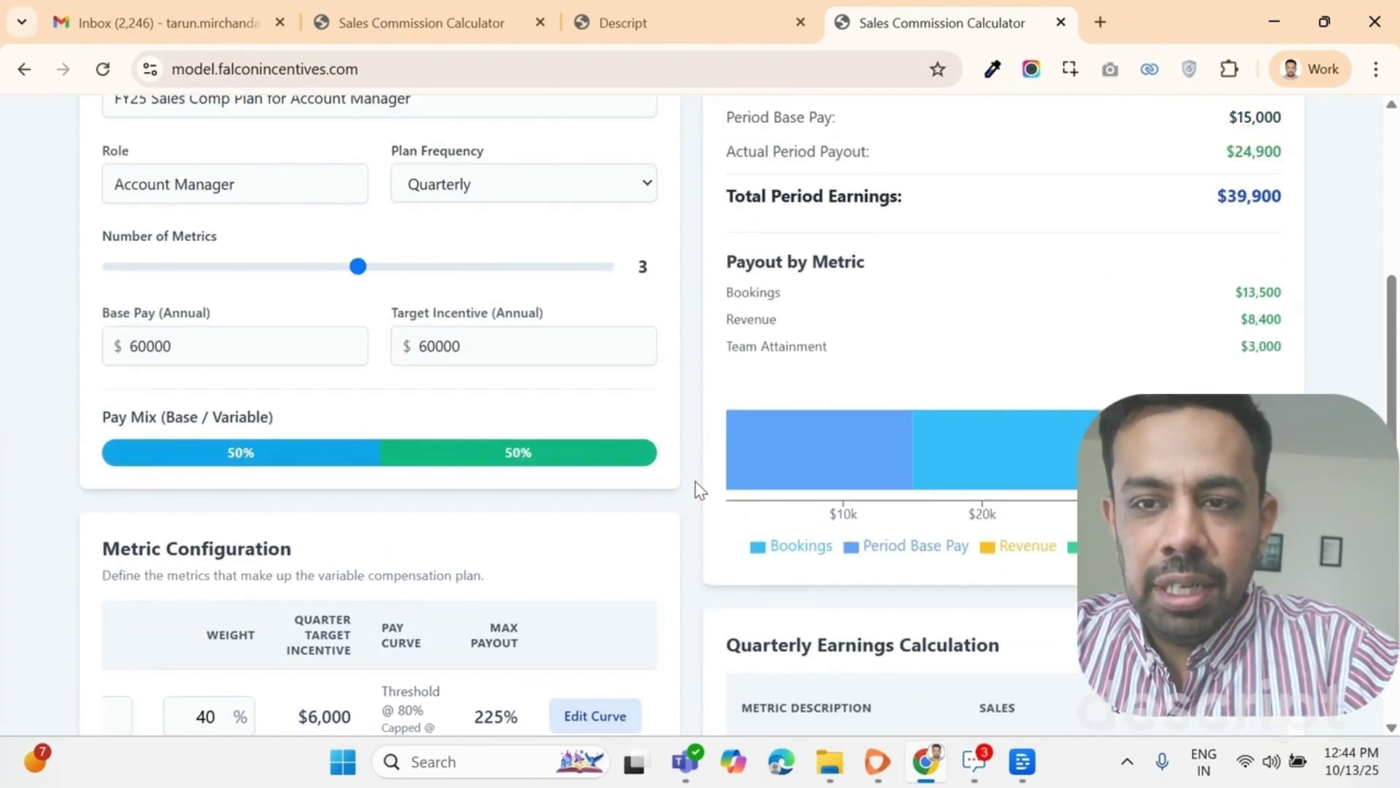
scroll(905, 451, "down", 2)
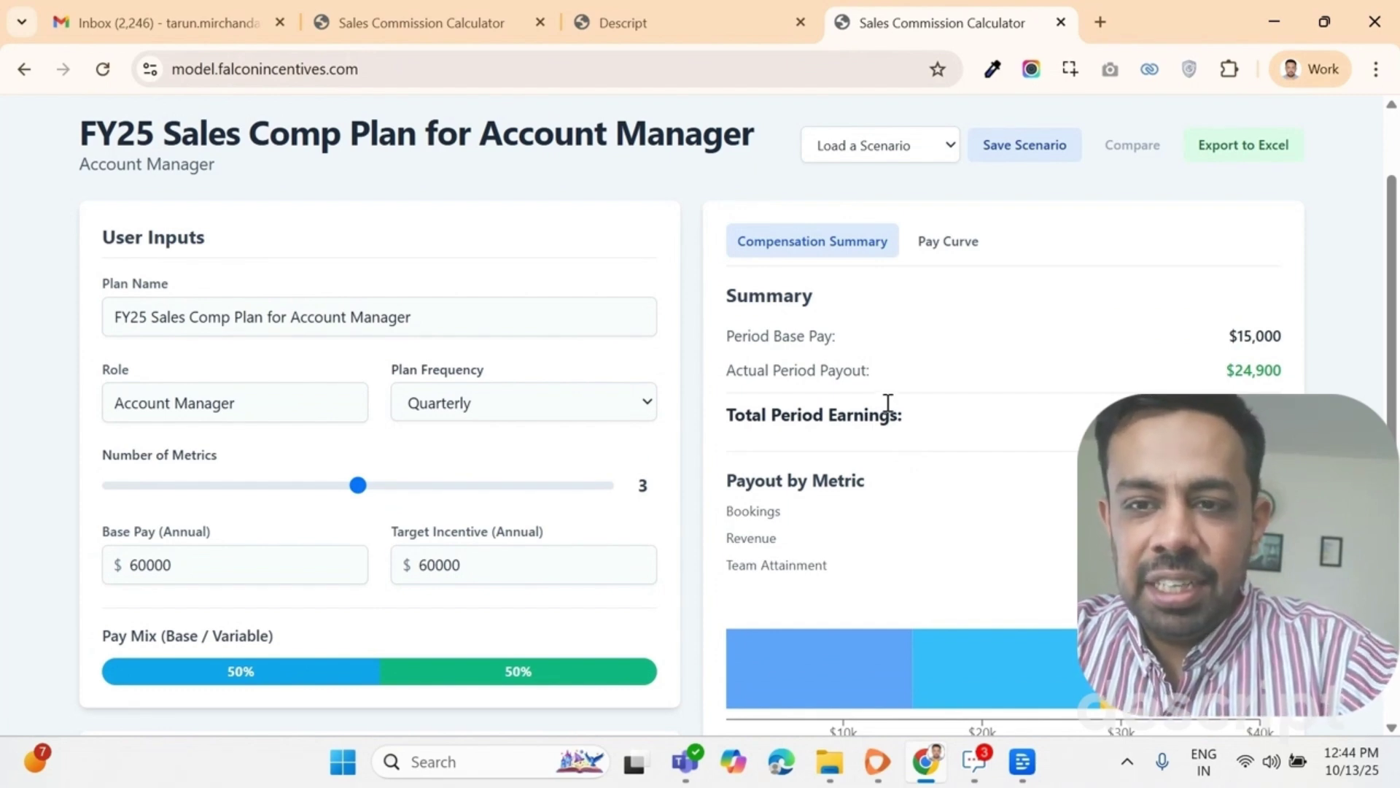
scroll(888, 406, "down", 1)
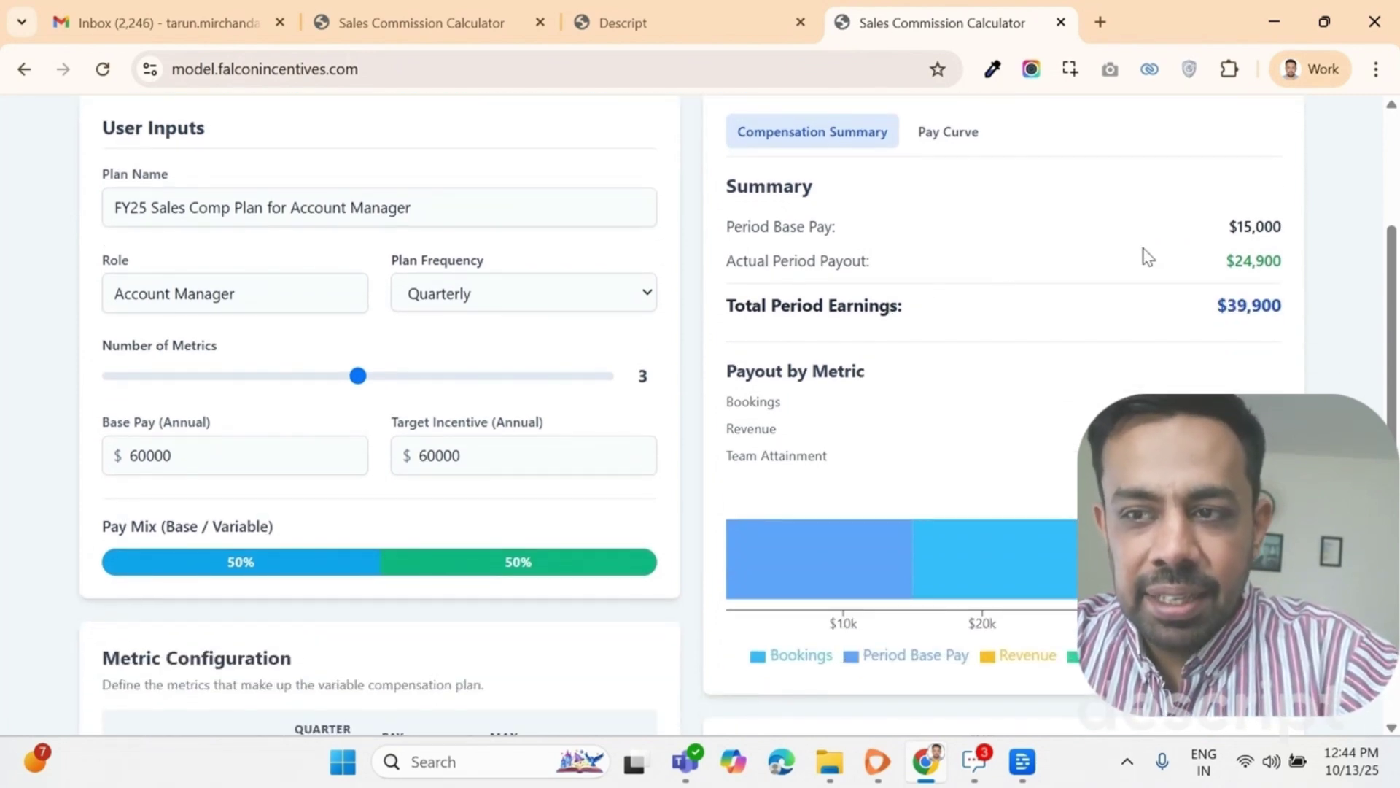
scroll(922, 321, "down", 4)
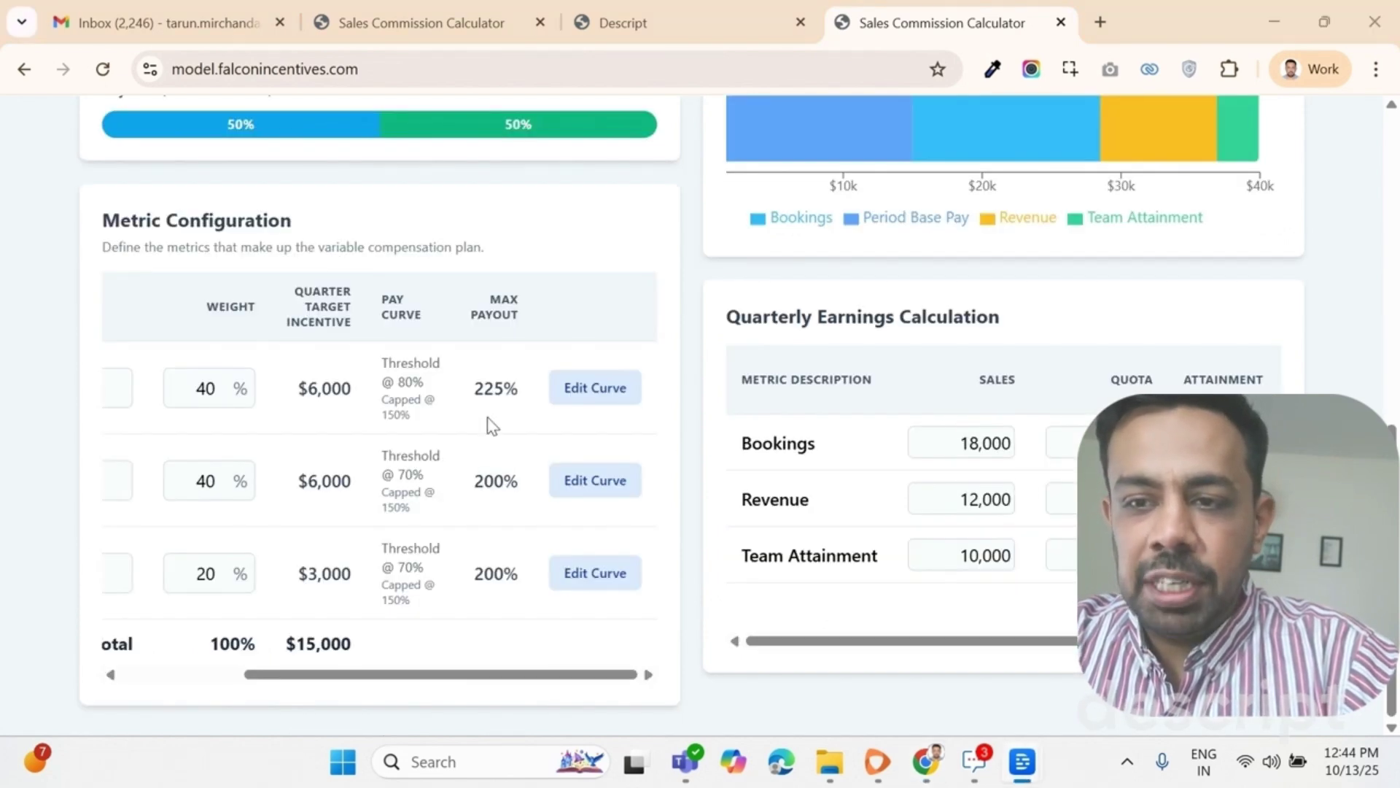
Examine the Bookings sales and quota entries, the period payout with its breakdown by metric, and the Bookings pay curve chart.
left_click_drag(915, 438, 1066, 434)
left_click(1066, 438)
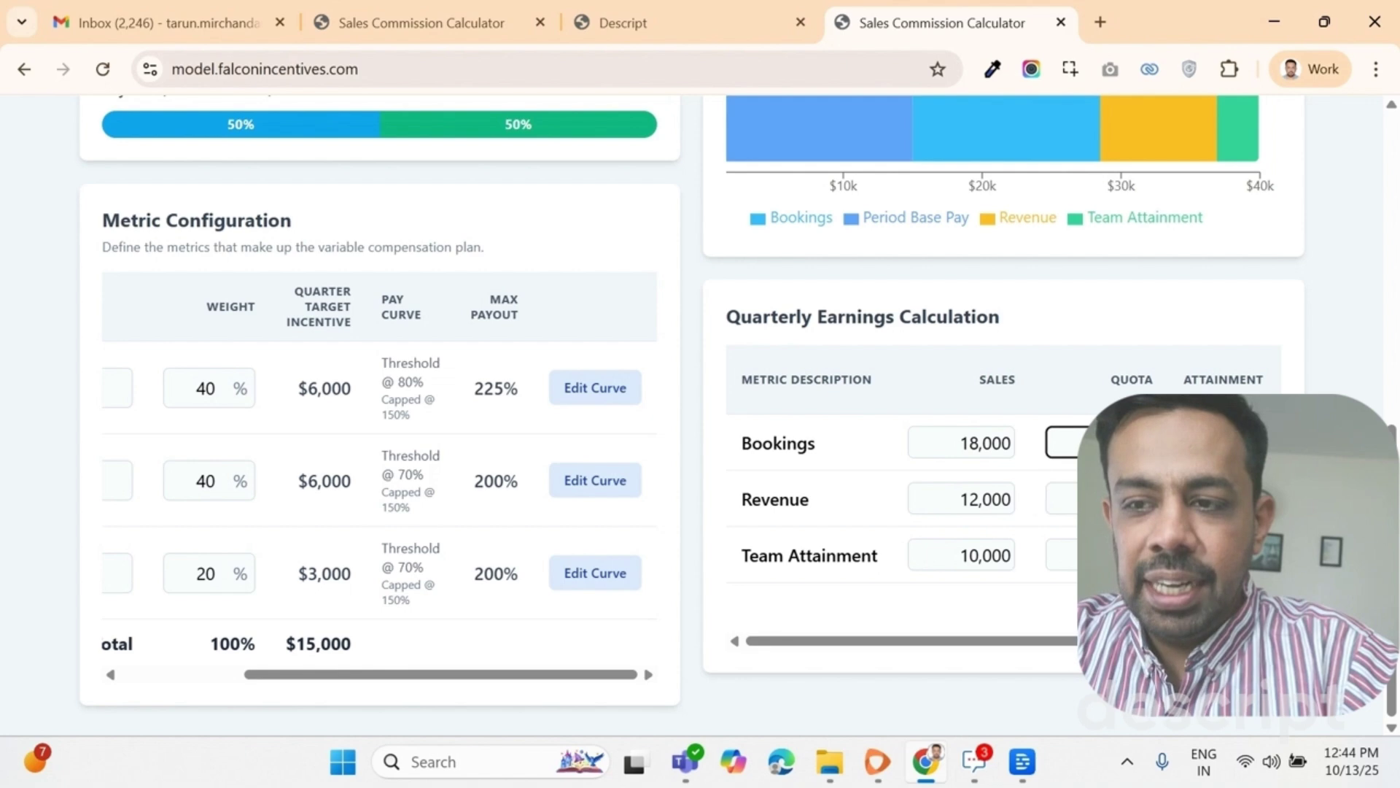
left_click(1167, 605)
scroll(700, 416, "up", 9)
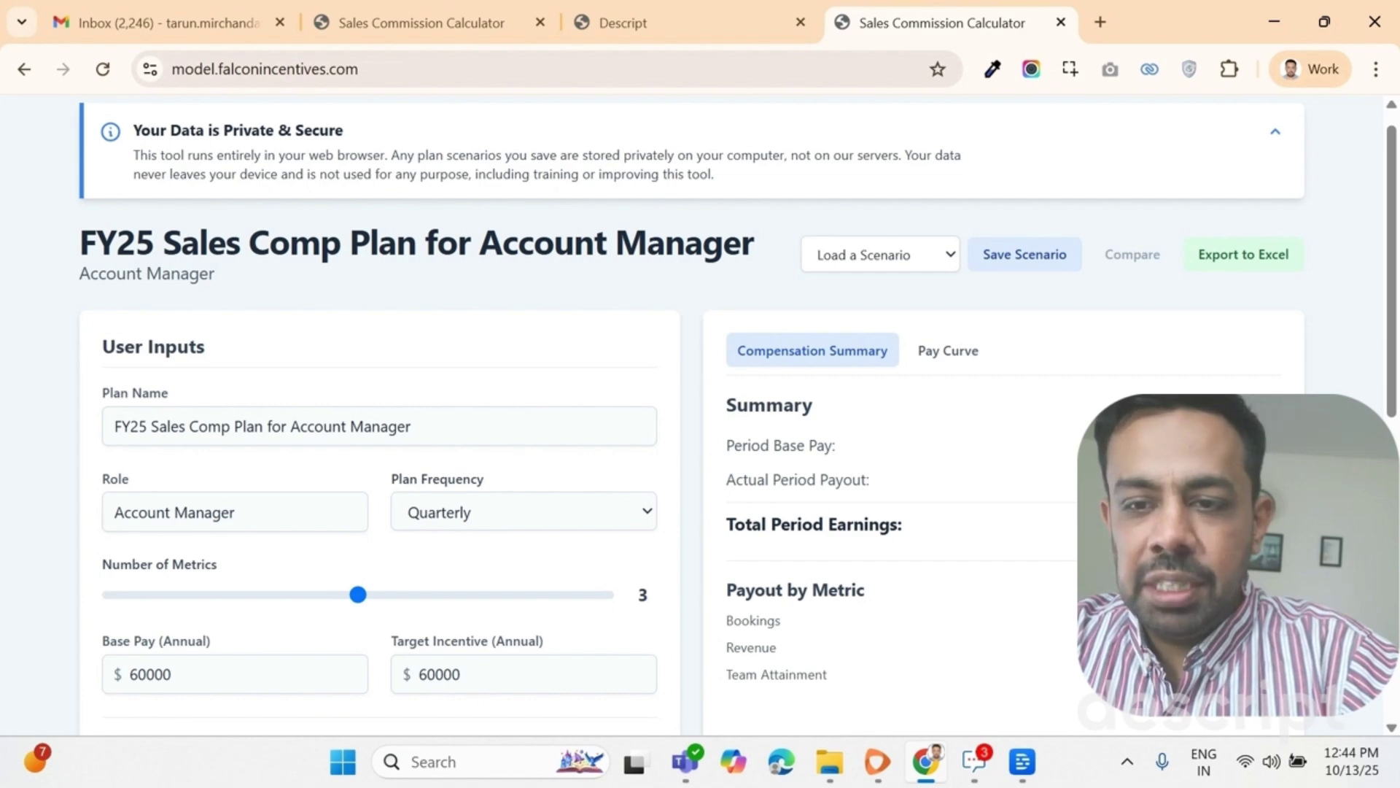
scroll(700, 415, "down", 1)
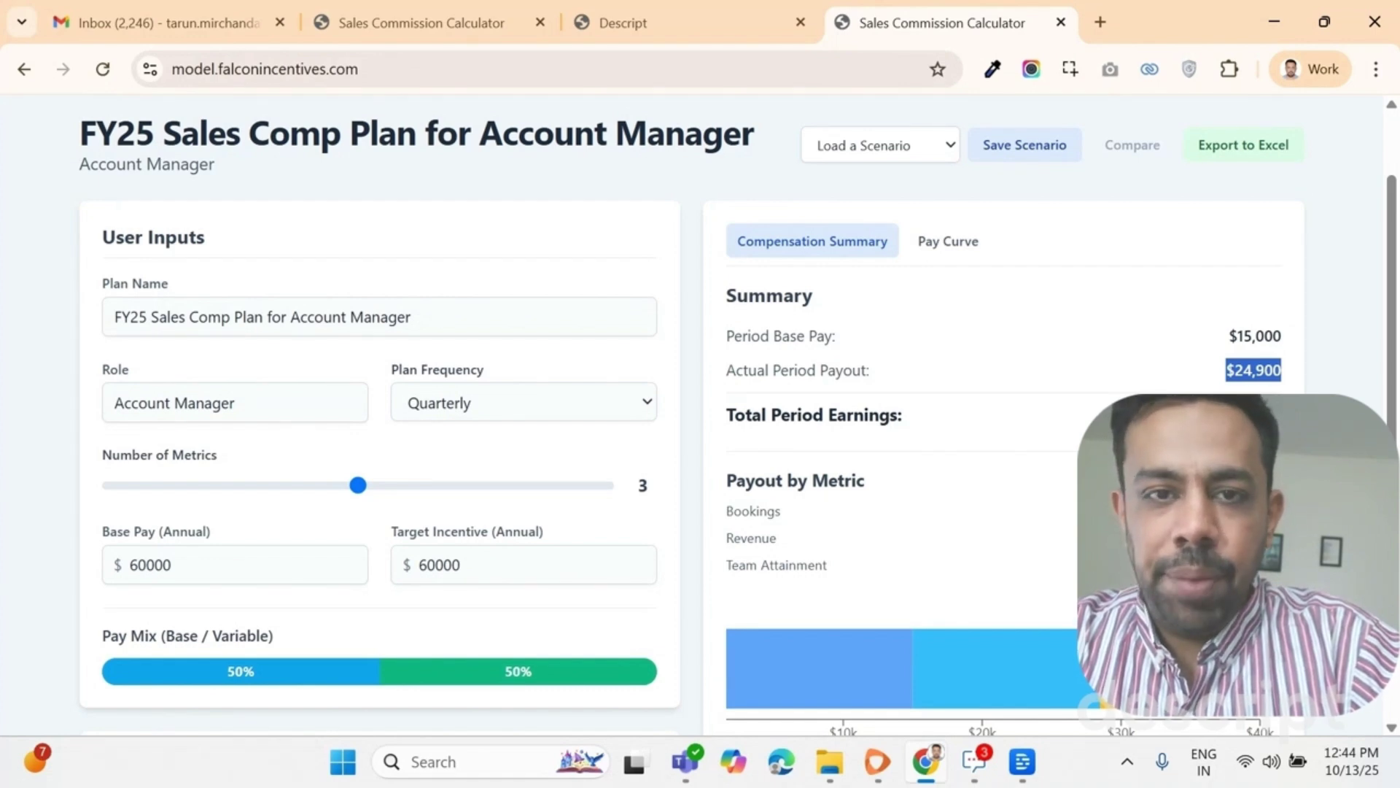
scroll(700, 416, "down", 1)
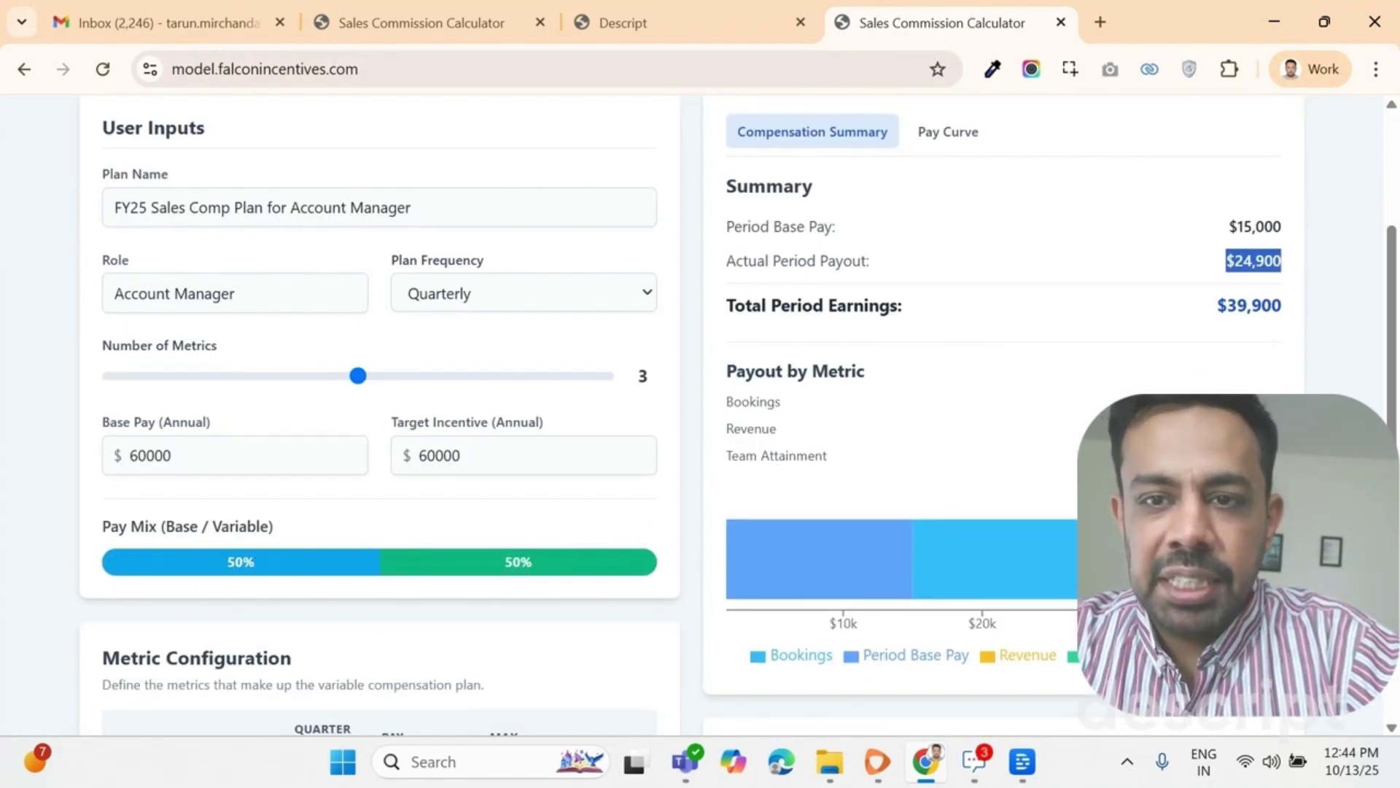
scroll(997, 503, "down", 1)
mouse_move(930, 455)
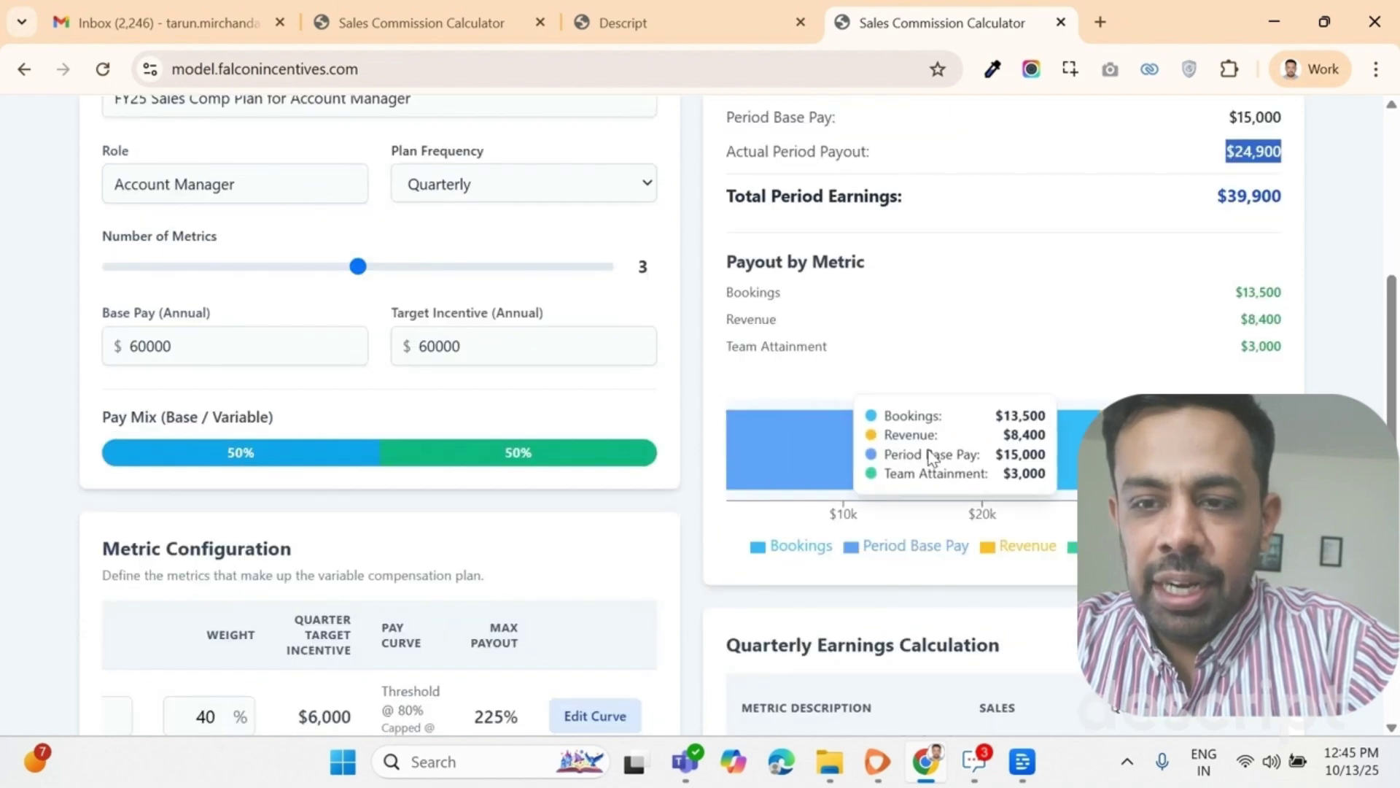
scroll(885, 470, "up", 2)
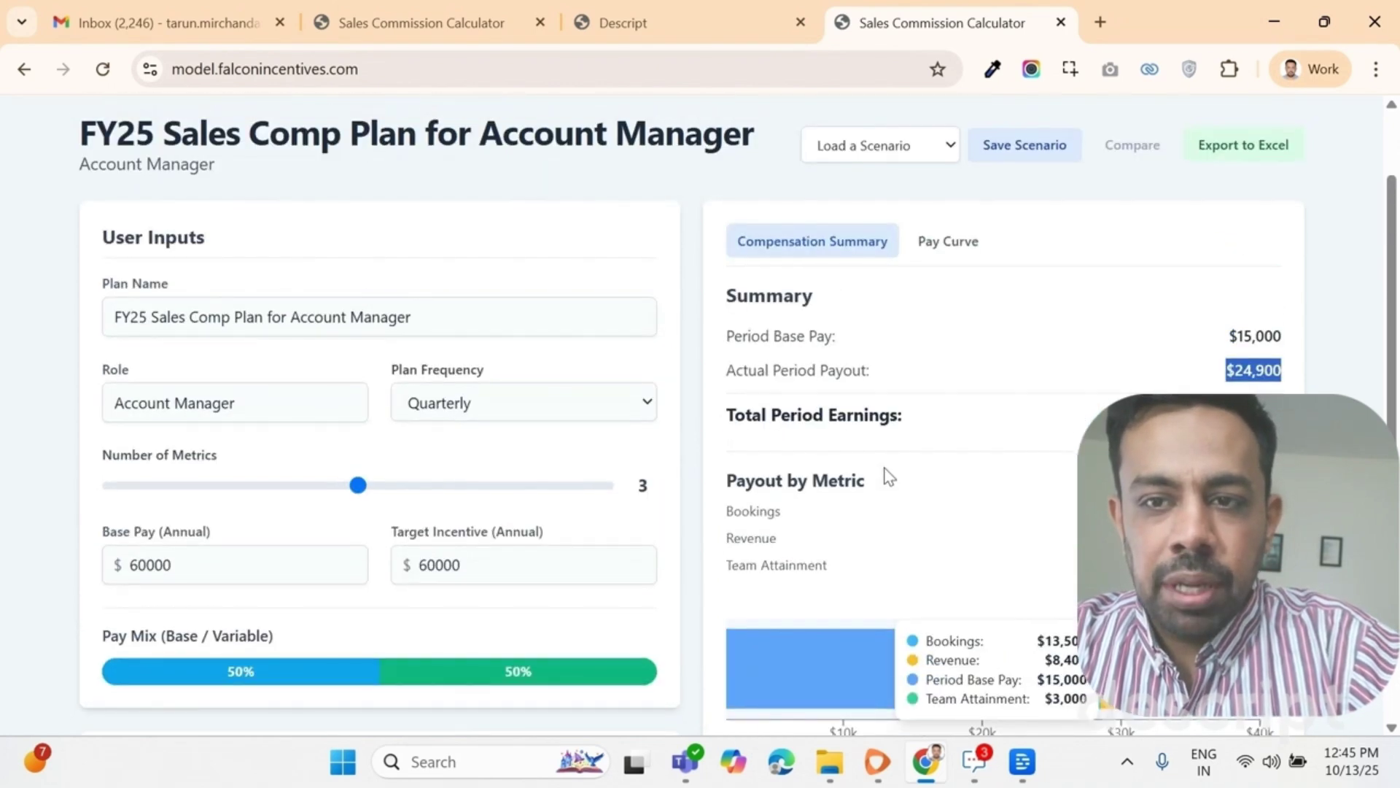
left_click(948, 241)
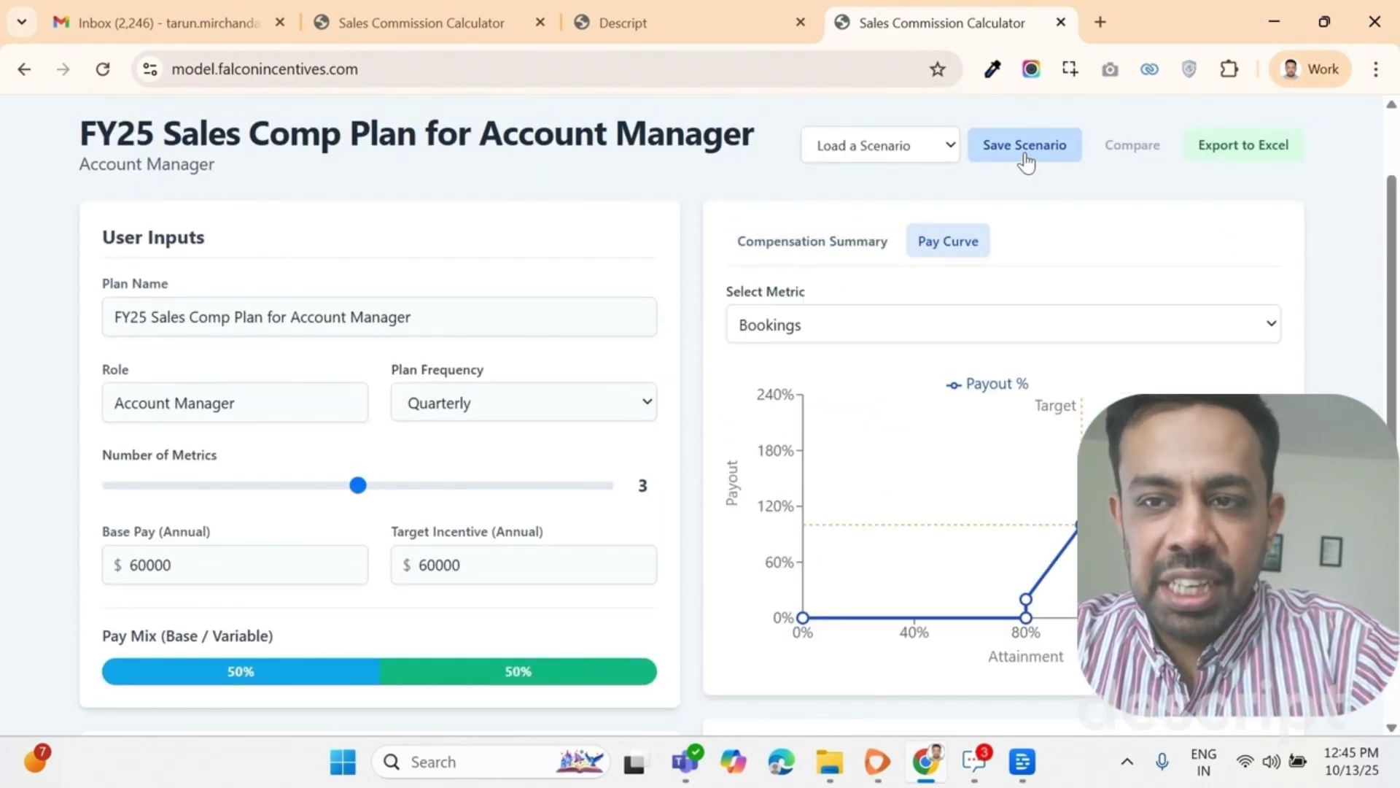
Save the current plan as a scenario named "Base Case Scenario".
left_click(1024, 149)
left_click(651, 428)
type("Base Case Scenario")
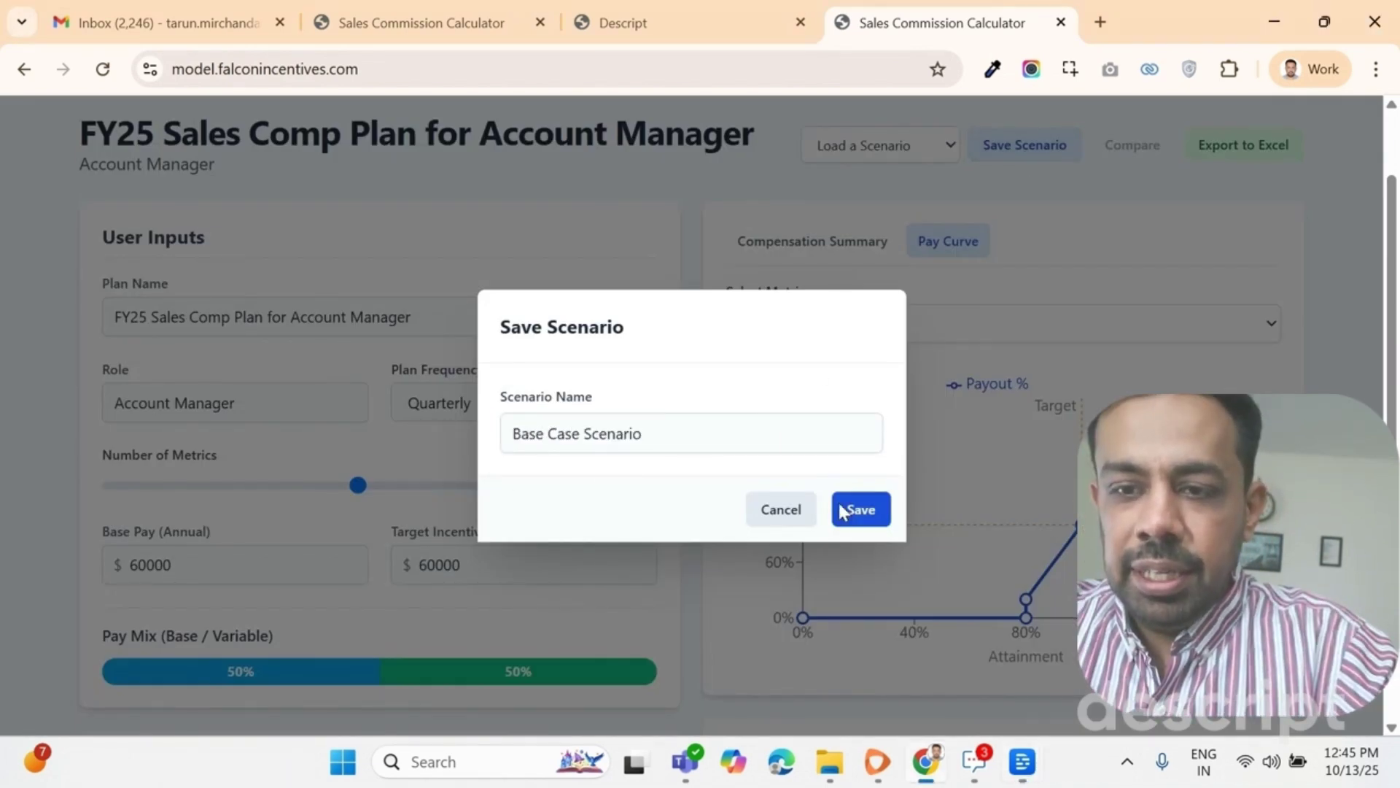
left_click(844, 513)
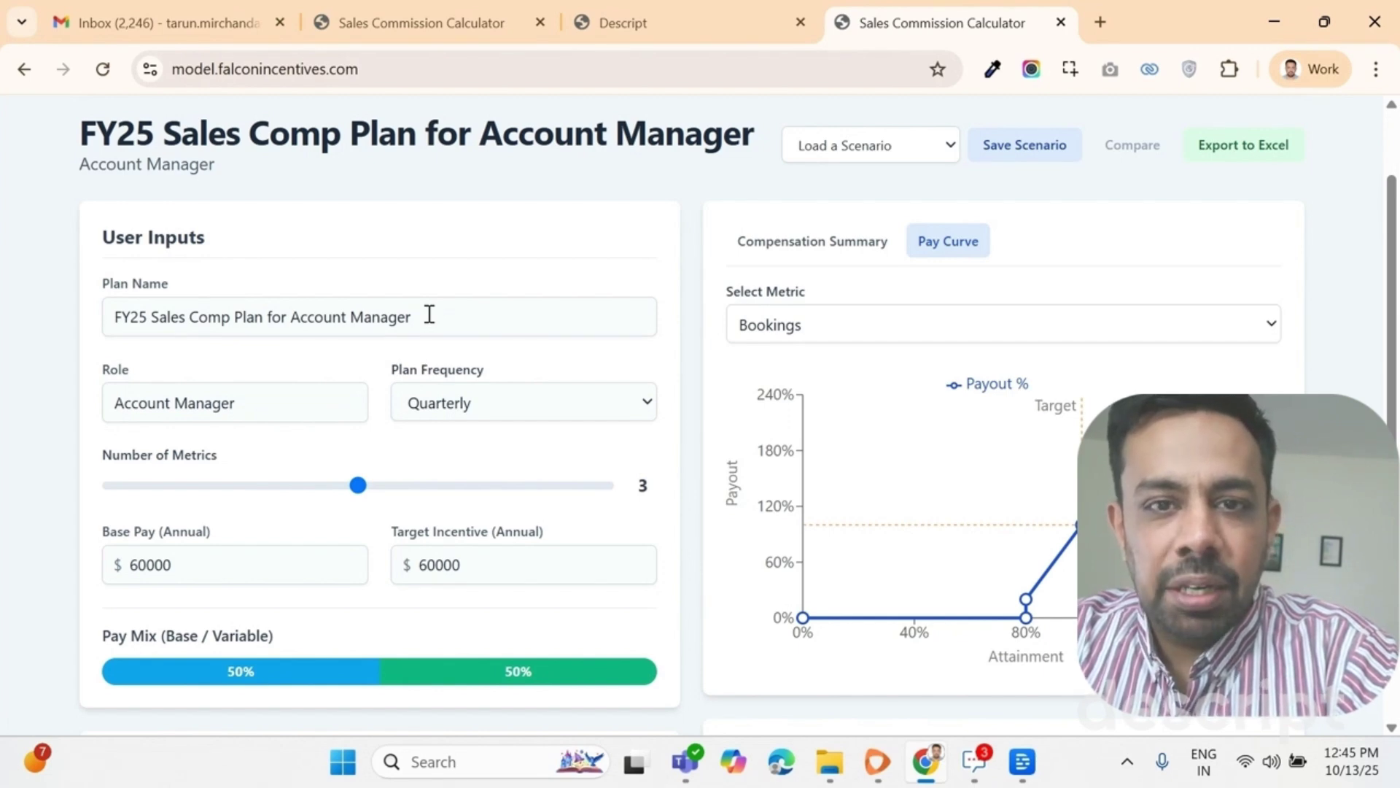
Reduce the plan's number of metrics to 2.
scroll(430, 314, "down", 1)
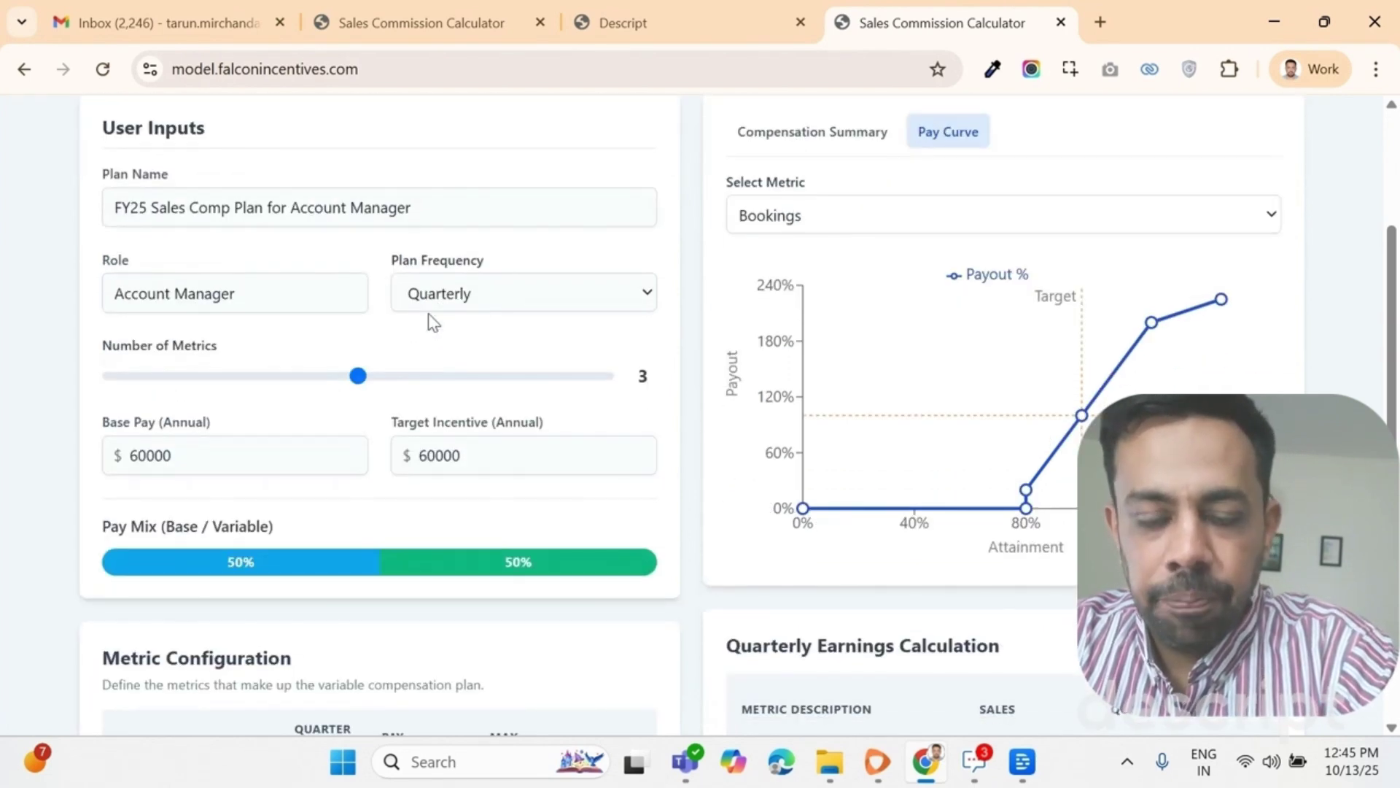
scroll(433, 322, "down", 4)
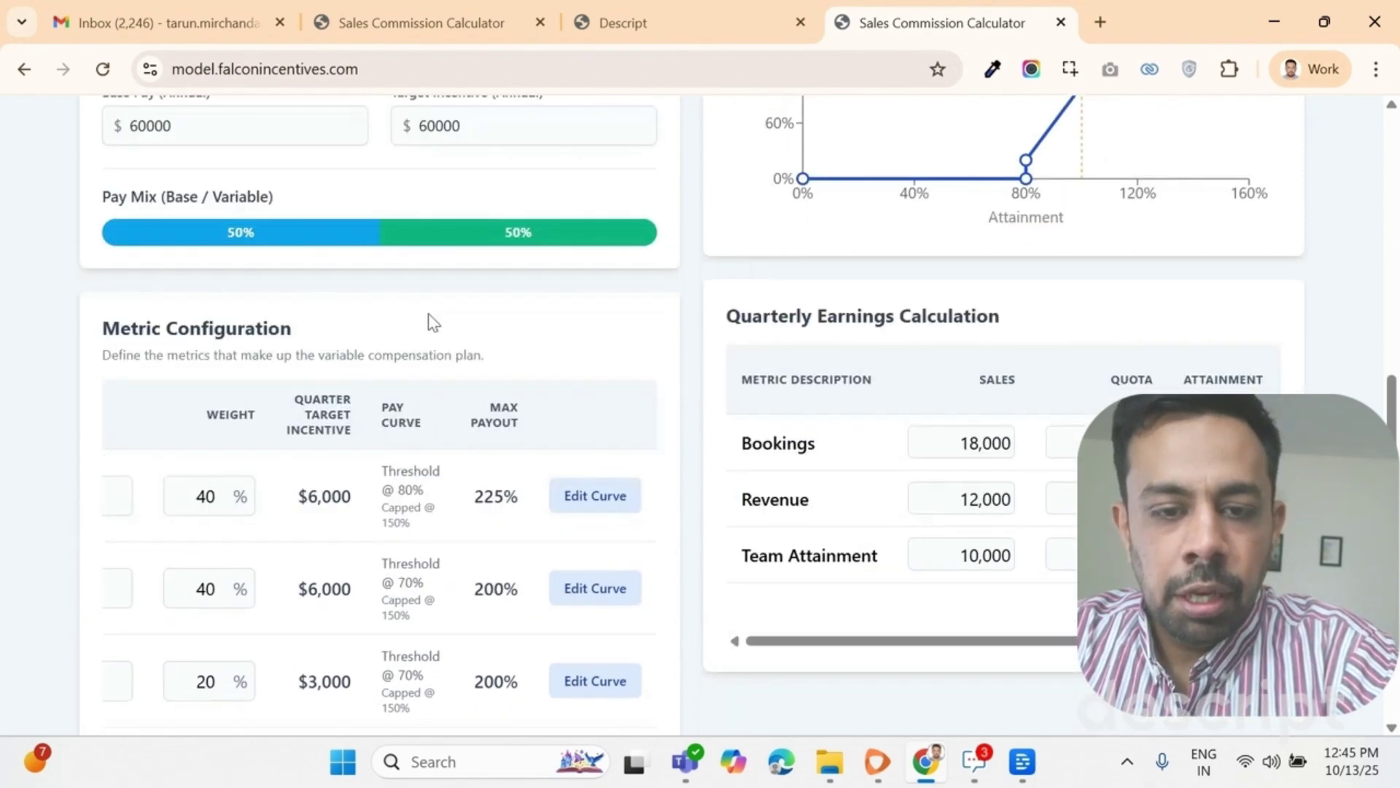
scroll(432, 322, "up", 4)
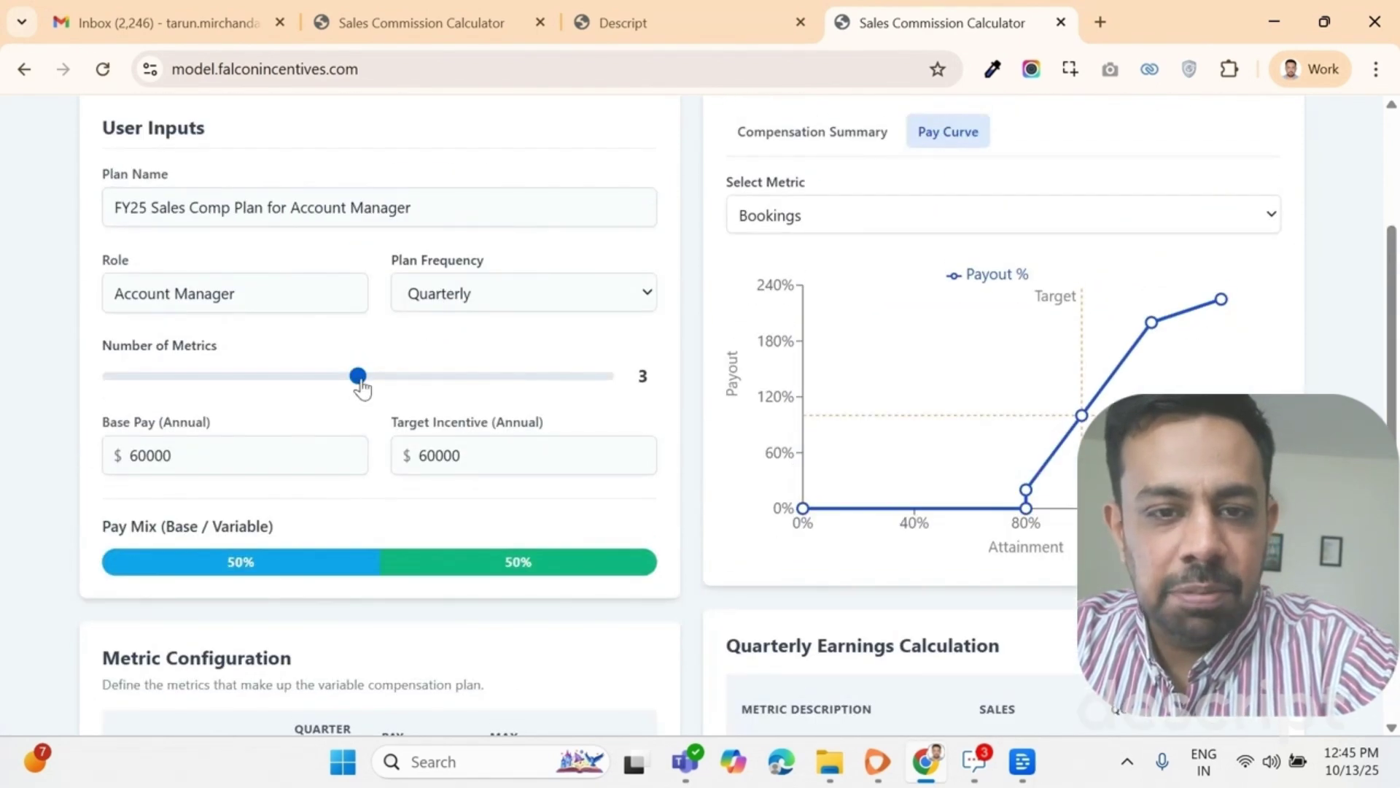
left_click(279, 380)
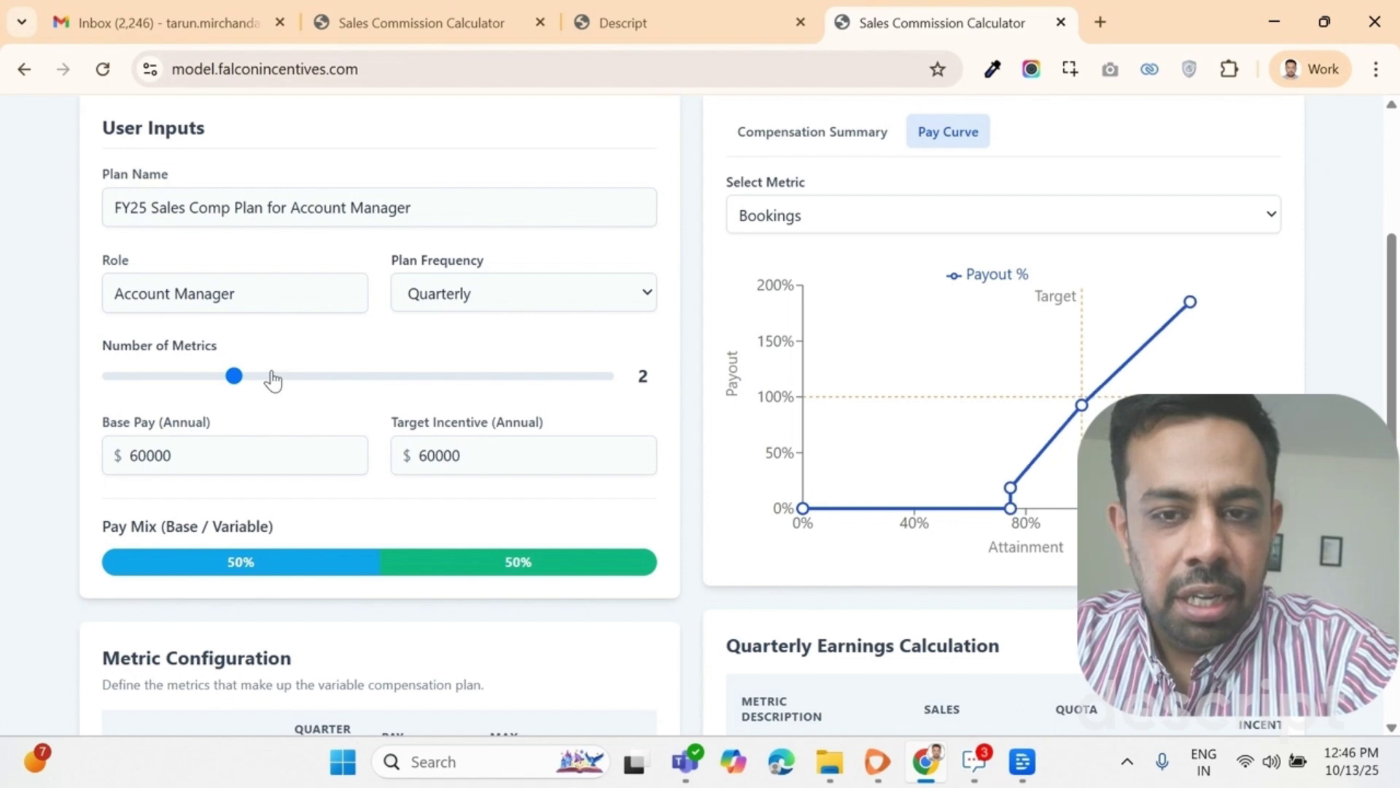
Check the names and weights of the two metrics and the pivot points of the Bookings pay curve, and close the curve editor.
scroll(296, 380, "down", 3)
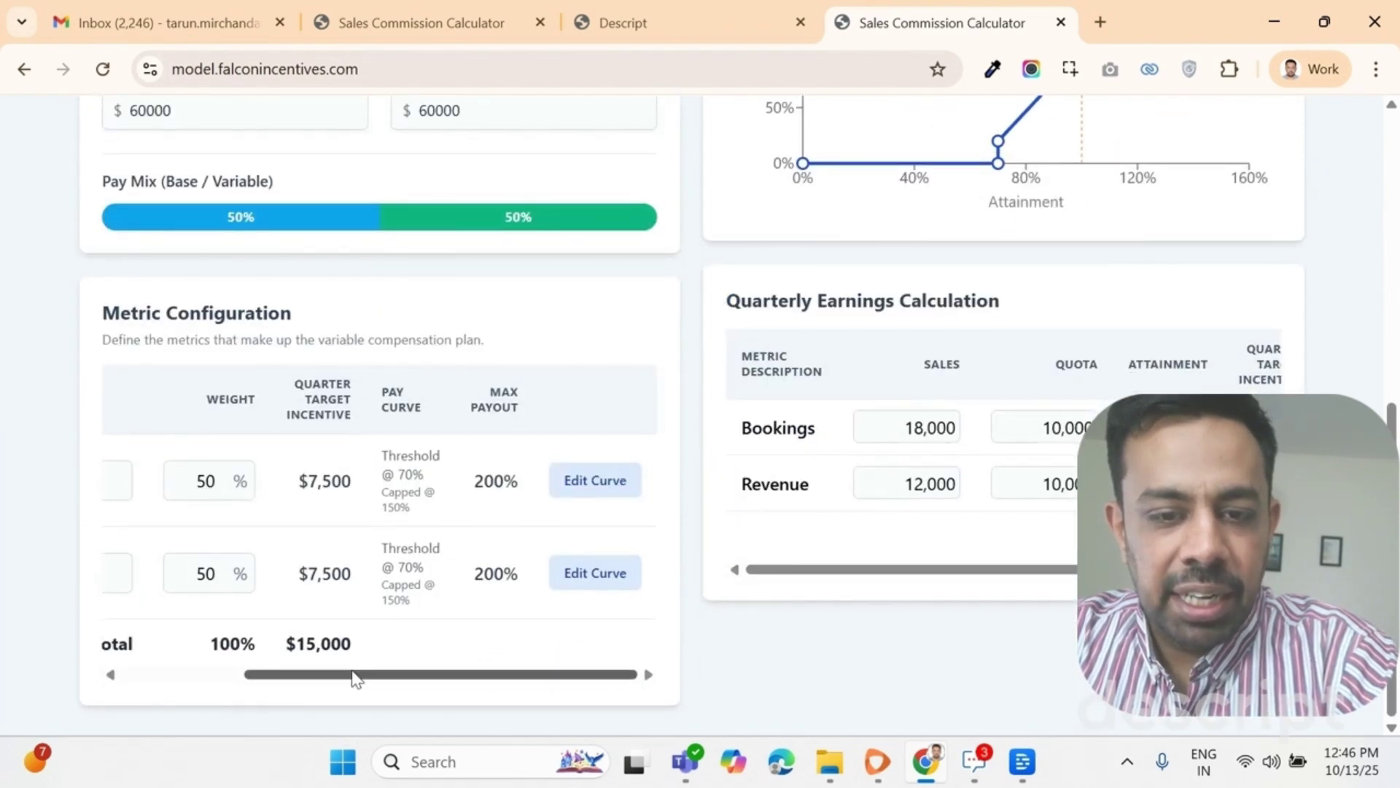
left_click_drag(353, 676, 168, 662)
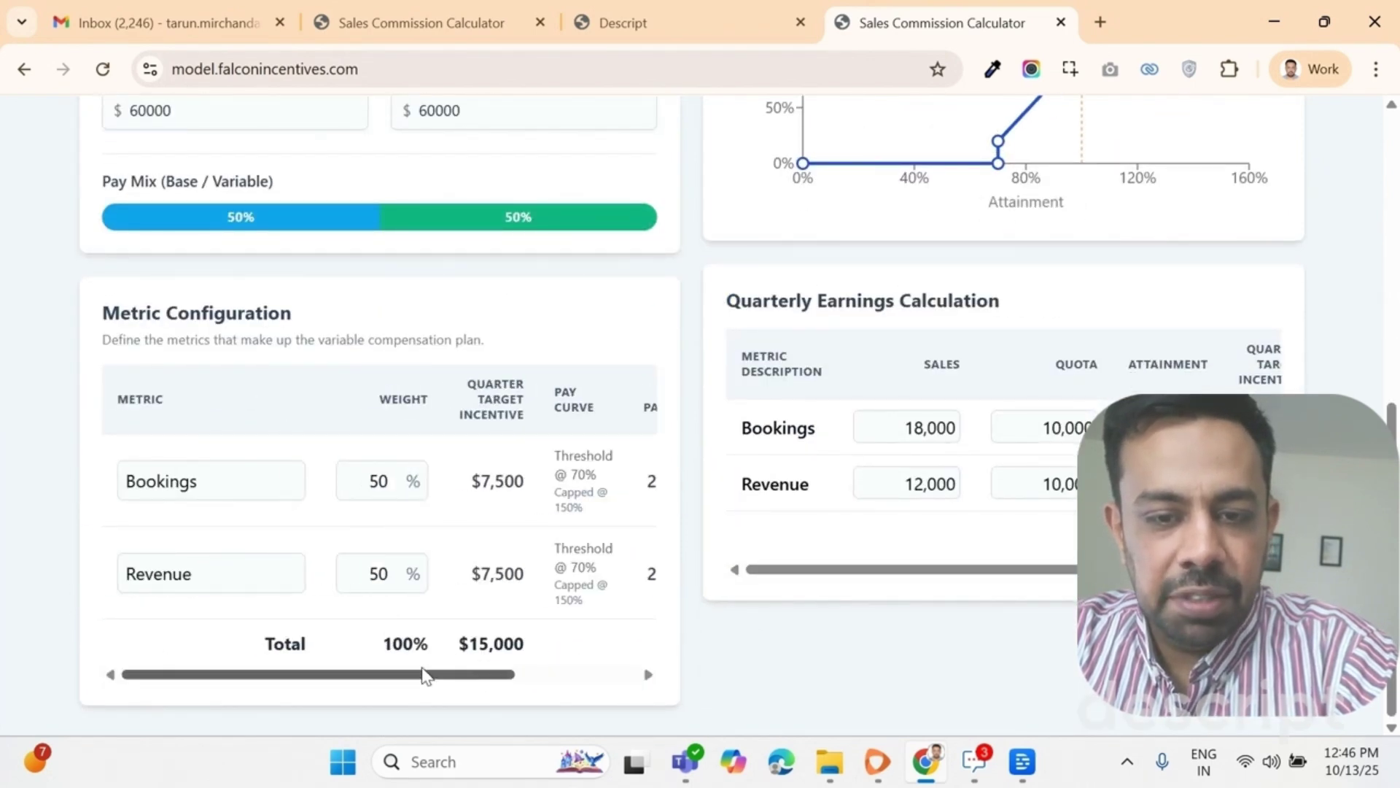
left_click_drag(441, 673, 580, 684)
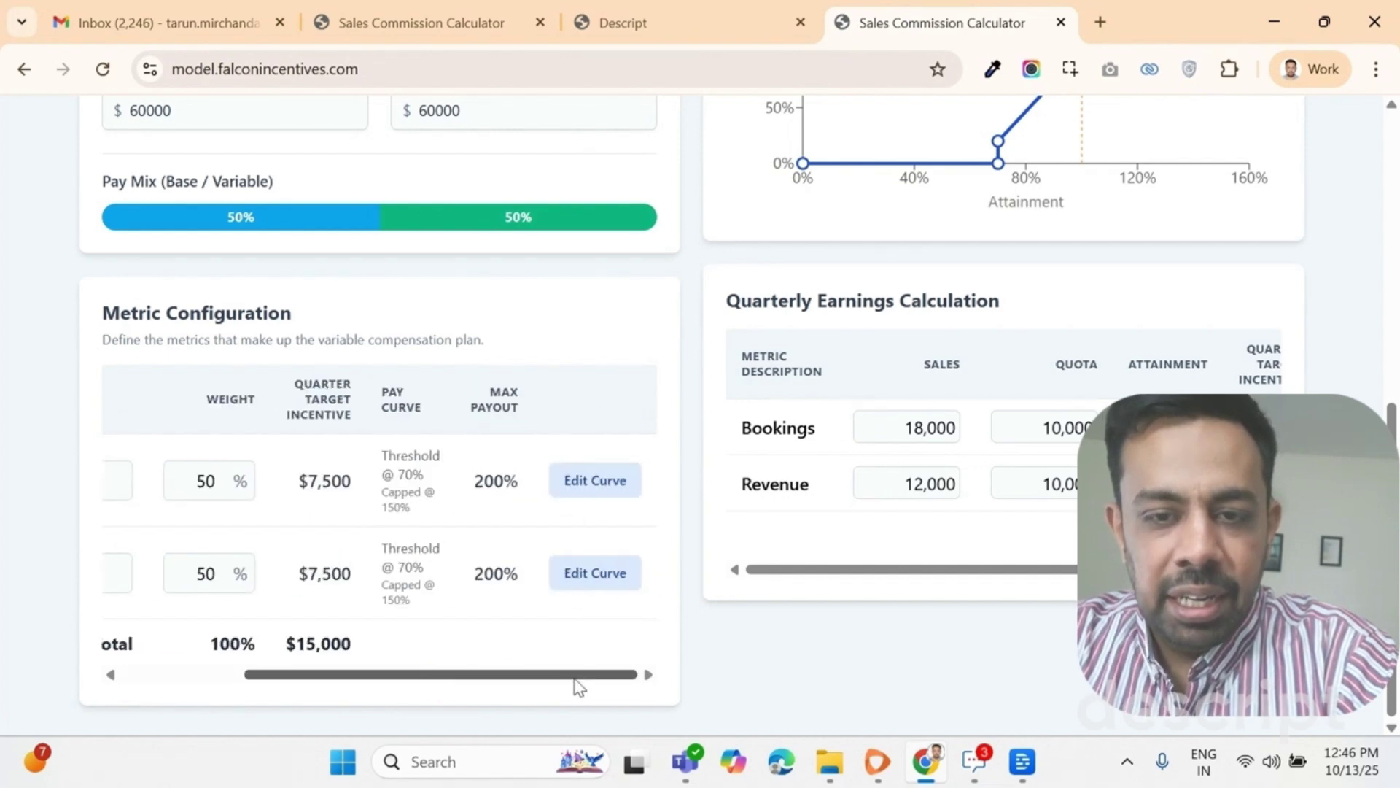
left_click(610, 482)
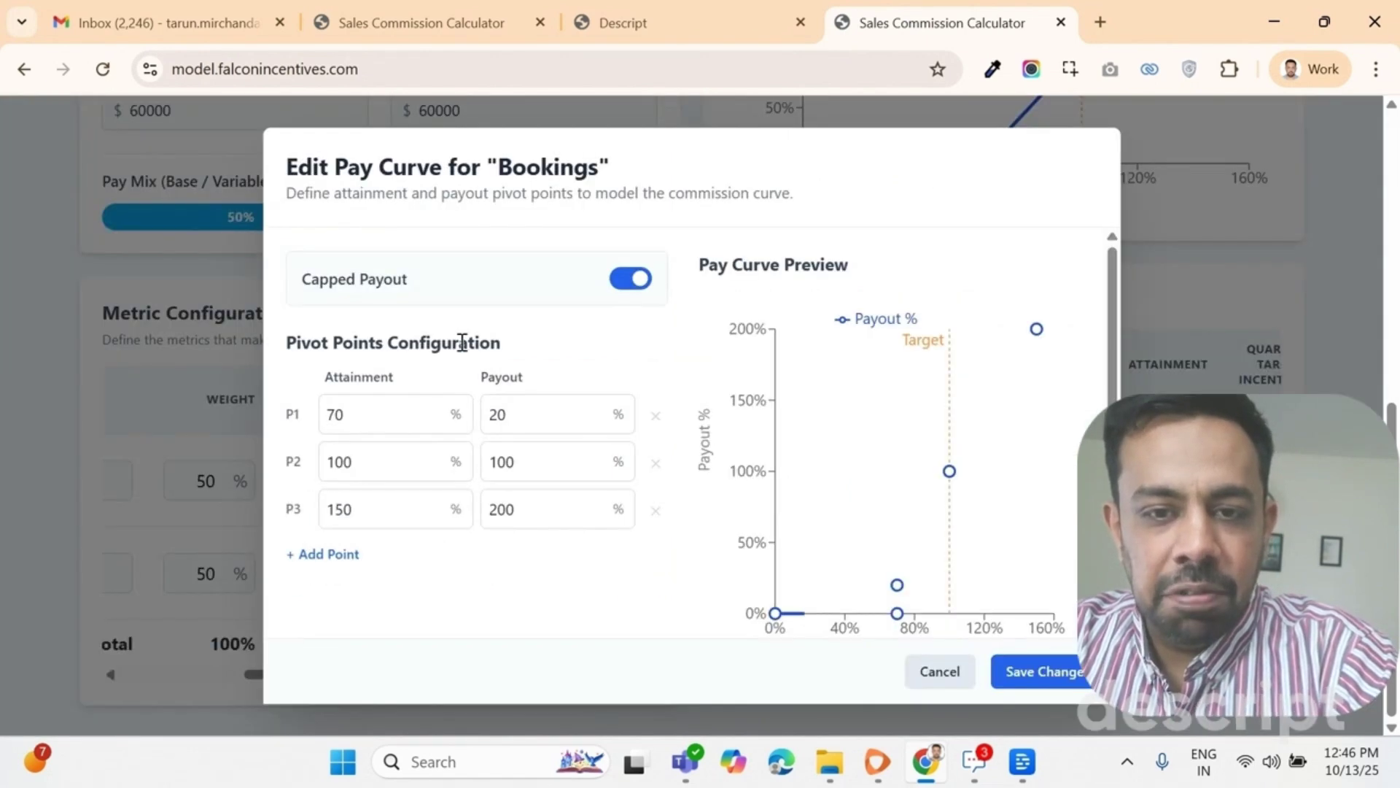
left_click(1008, 671)
Save the two-metric plan as a scenario named "Ag. Scenario for Account Manager".
scroll(775, 609, "up", 8)
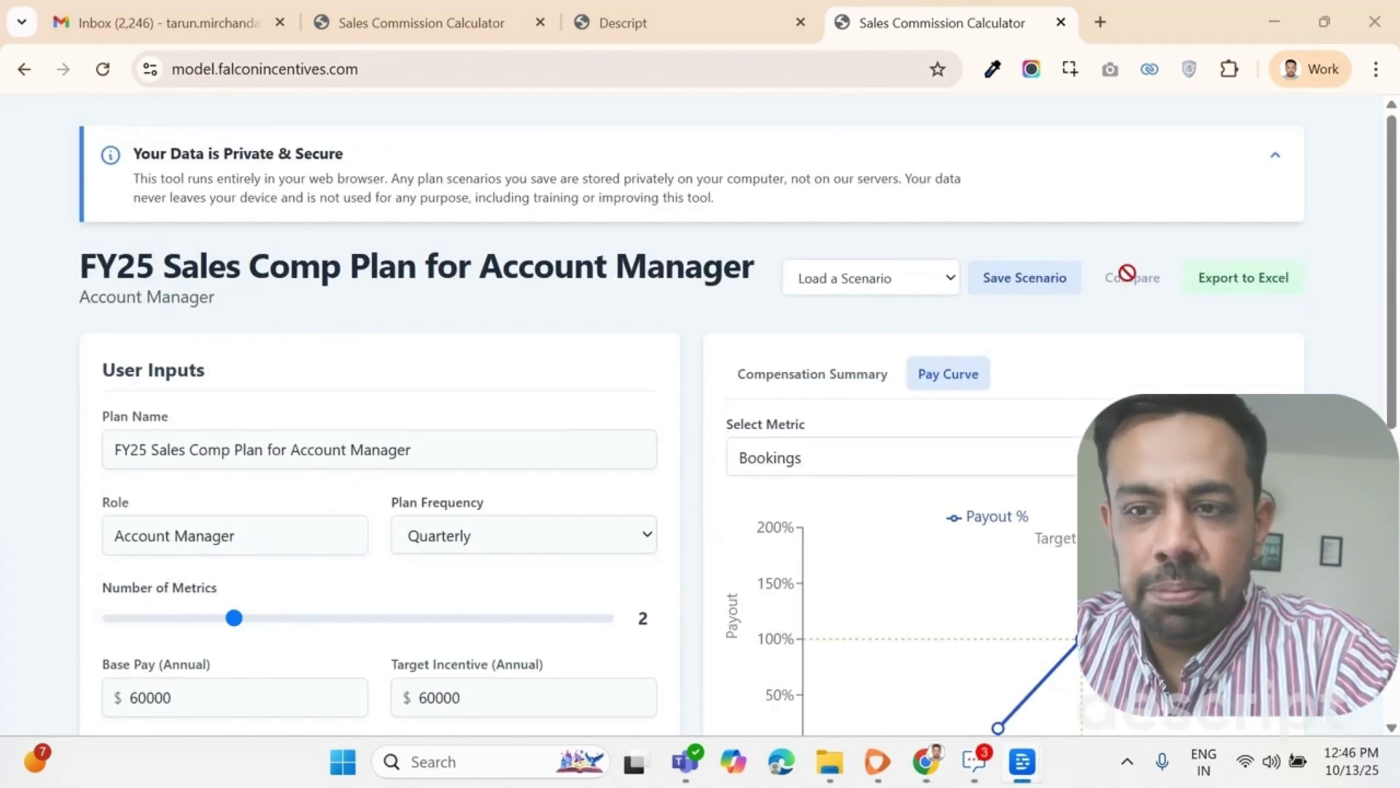
left_click(1014, 296)
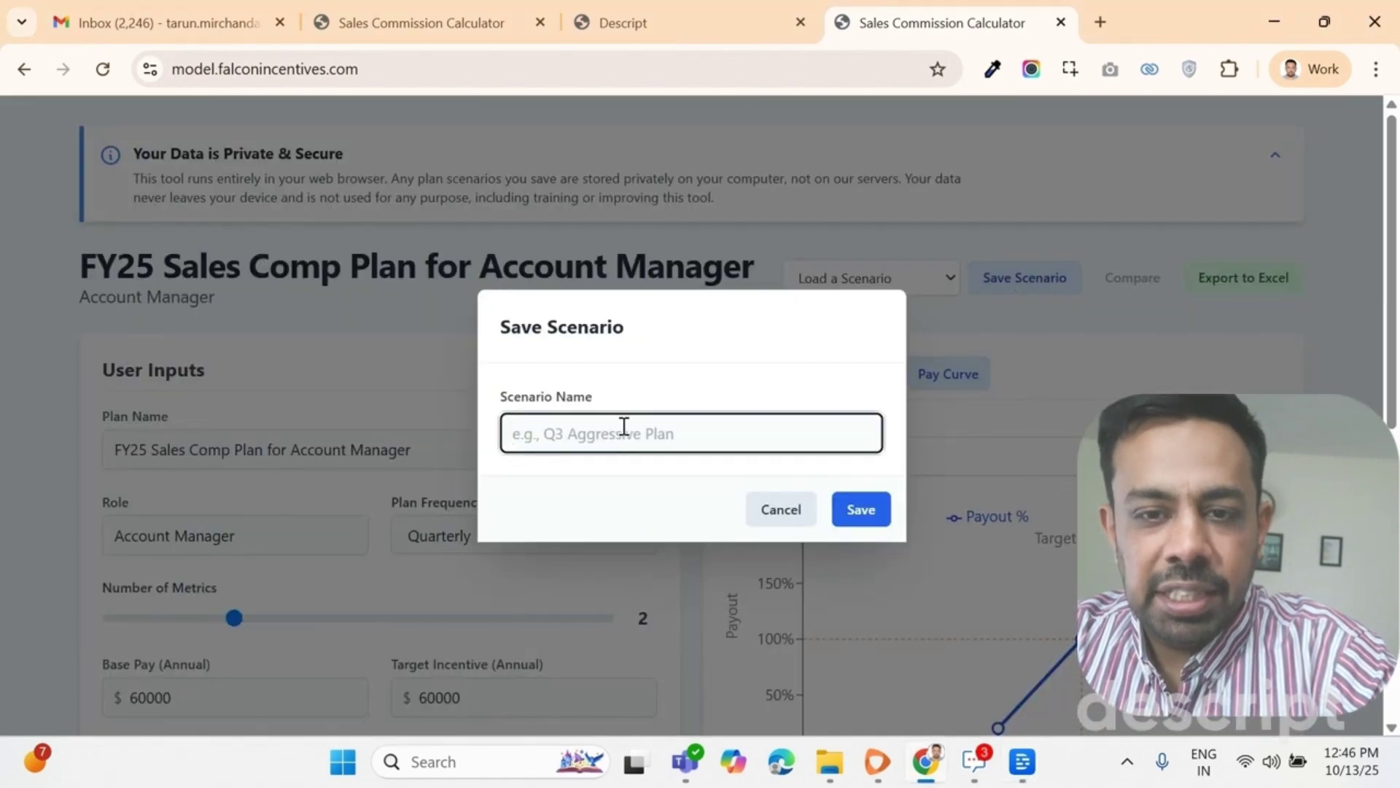
type("Agg,")
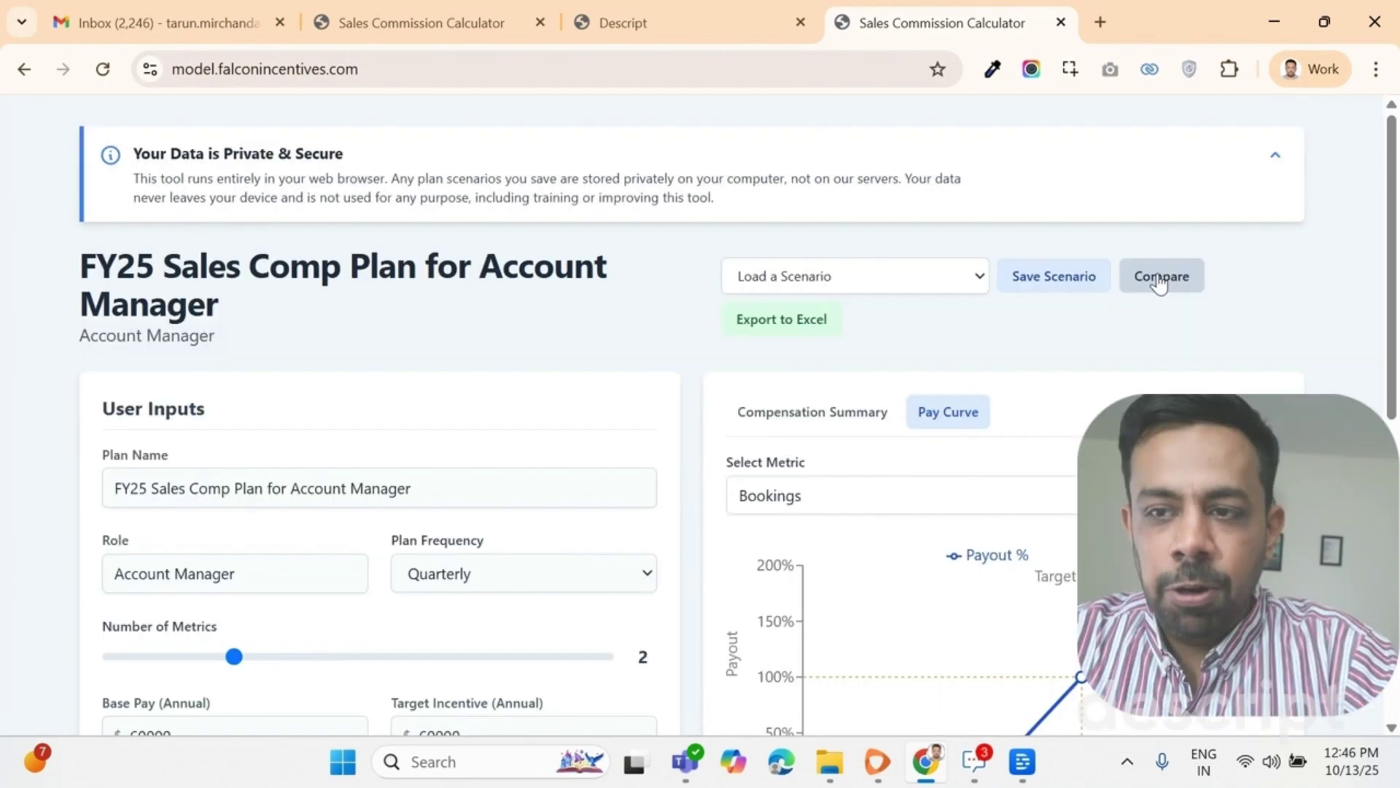
Compare "Base Case Scenario" as baseline with "Ag. Scenario for Account Manager" and view their earnings and plan inputs side by side.
left_click(1160, 275)
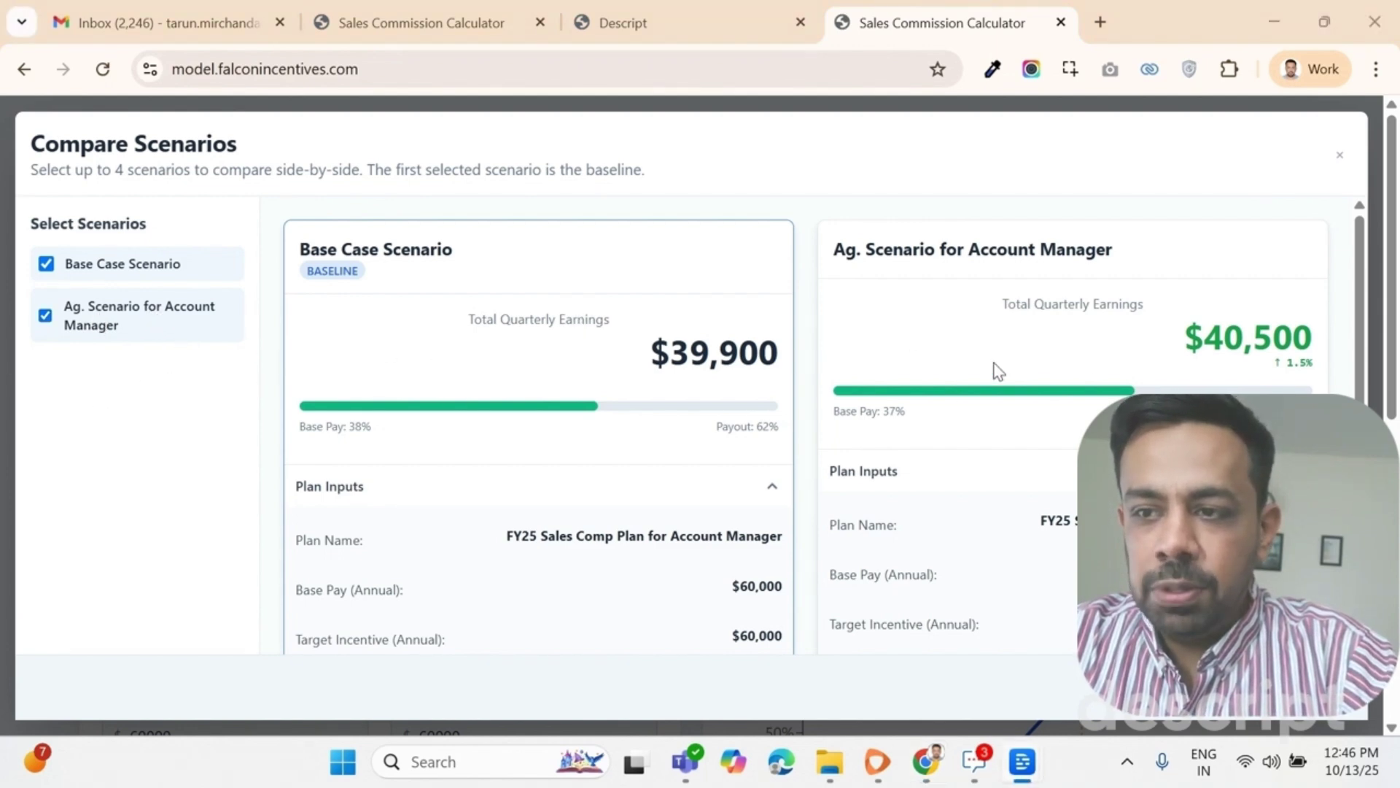
scroll(1021, 329, "down", 1)
scroll(1024, 325, "down", 2)
scroll(909, 309, "down", 1)
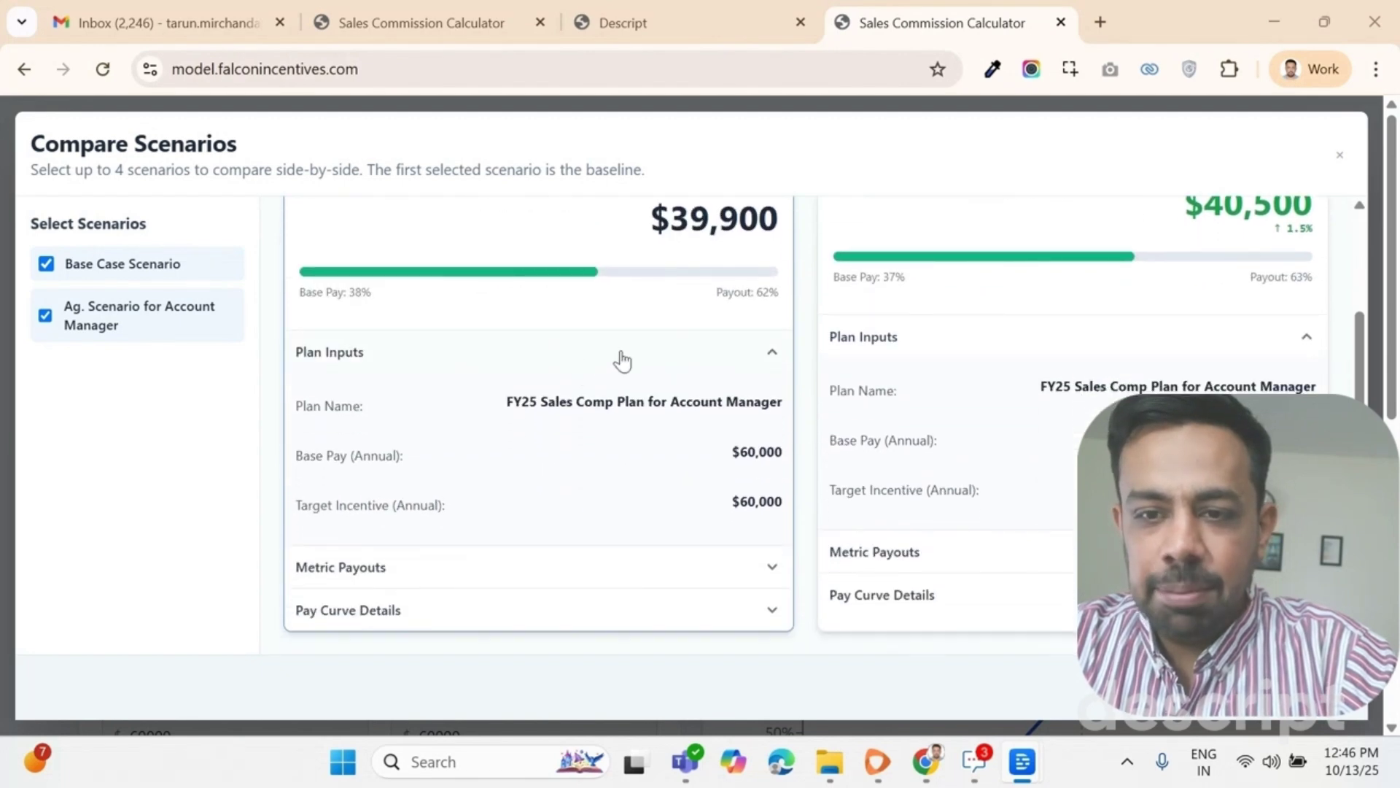
Expand the metric payouts in the comparison and examine each metric's weight, attainment and payout amount in both scenarios.
scroll(829, 423, "down", 2)
scroll(662, 456, "down", 1)
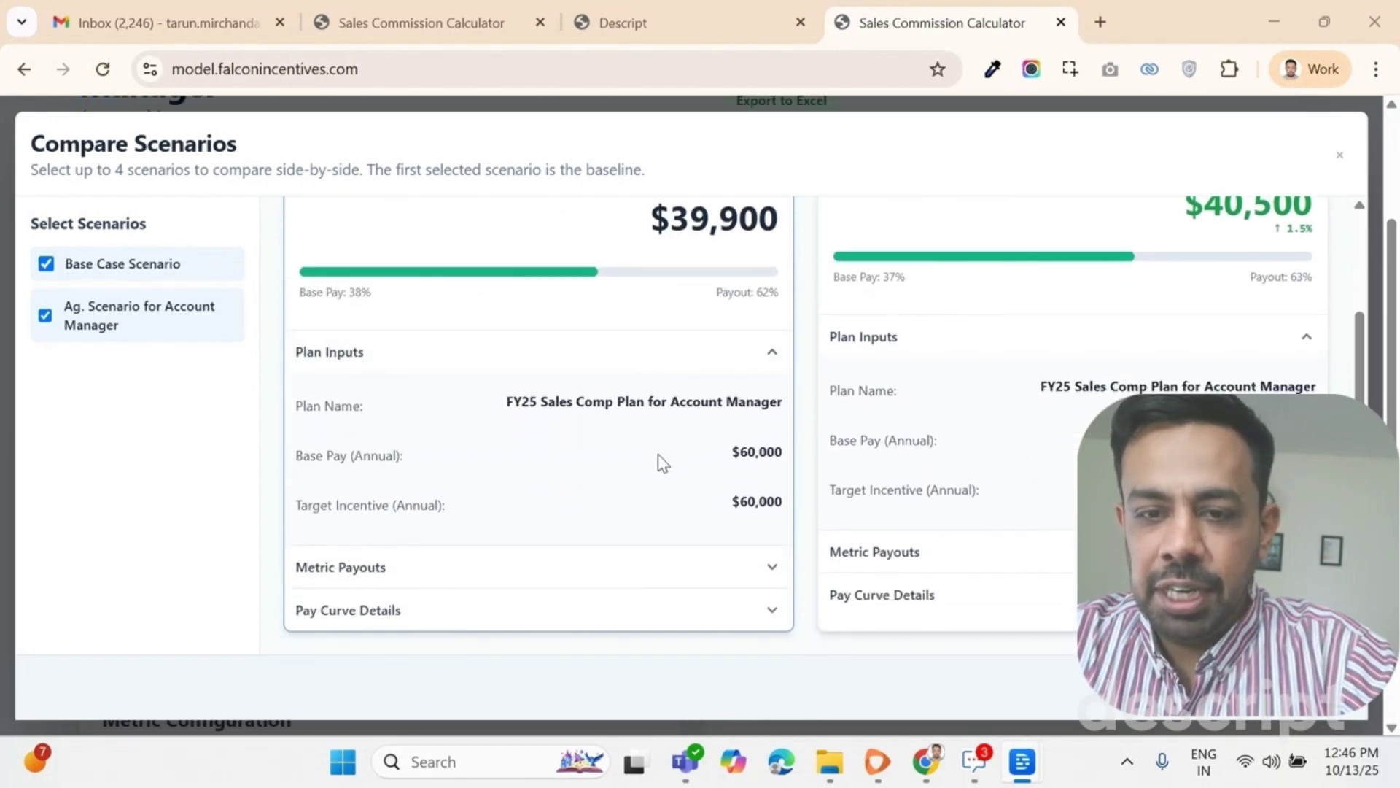
left_click(456, 563)
scroll(554, 463, "down", 2)
scroll(546, 461, "down", 2)
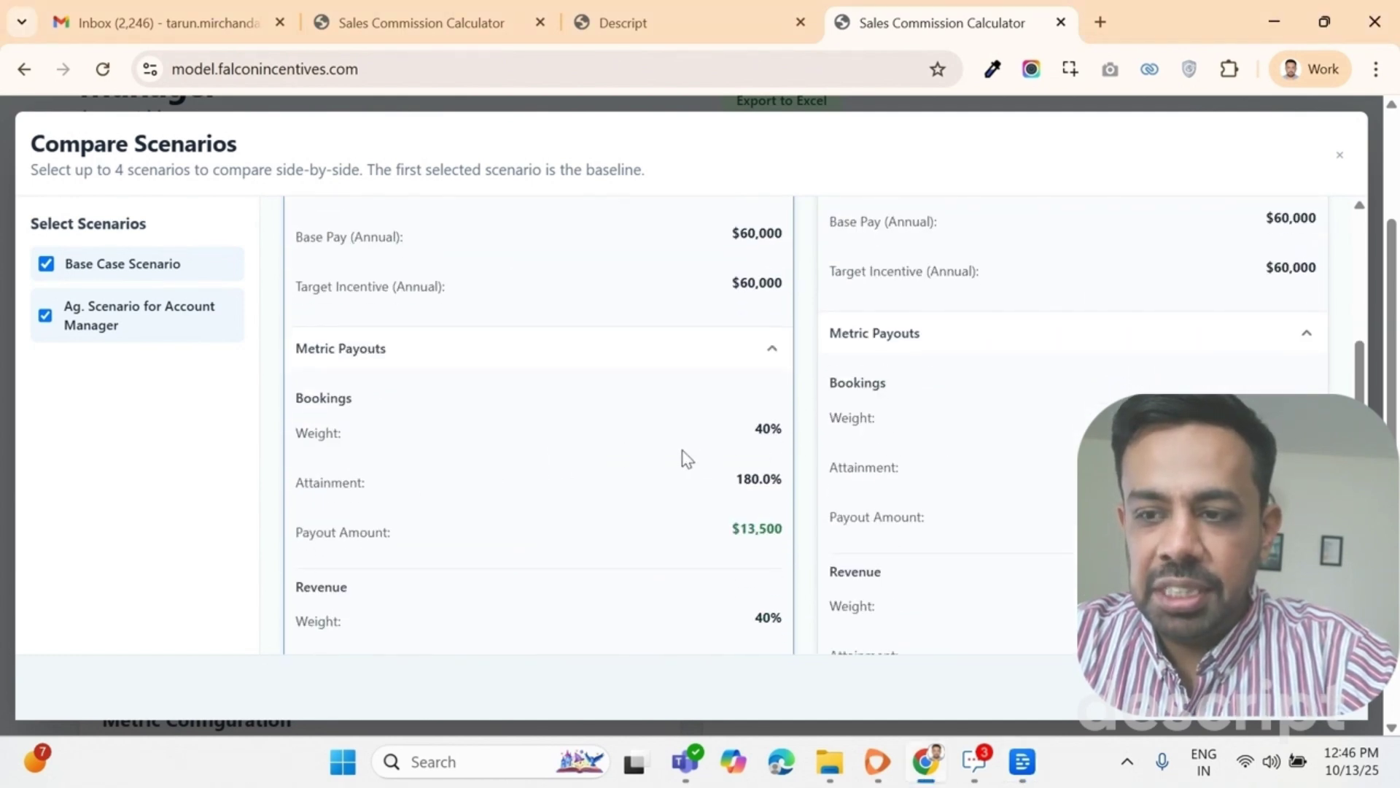
scroll(681, 449, "down", 2)
scroll(672, 462, "down", 2)
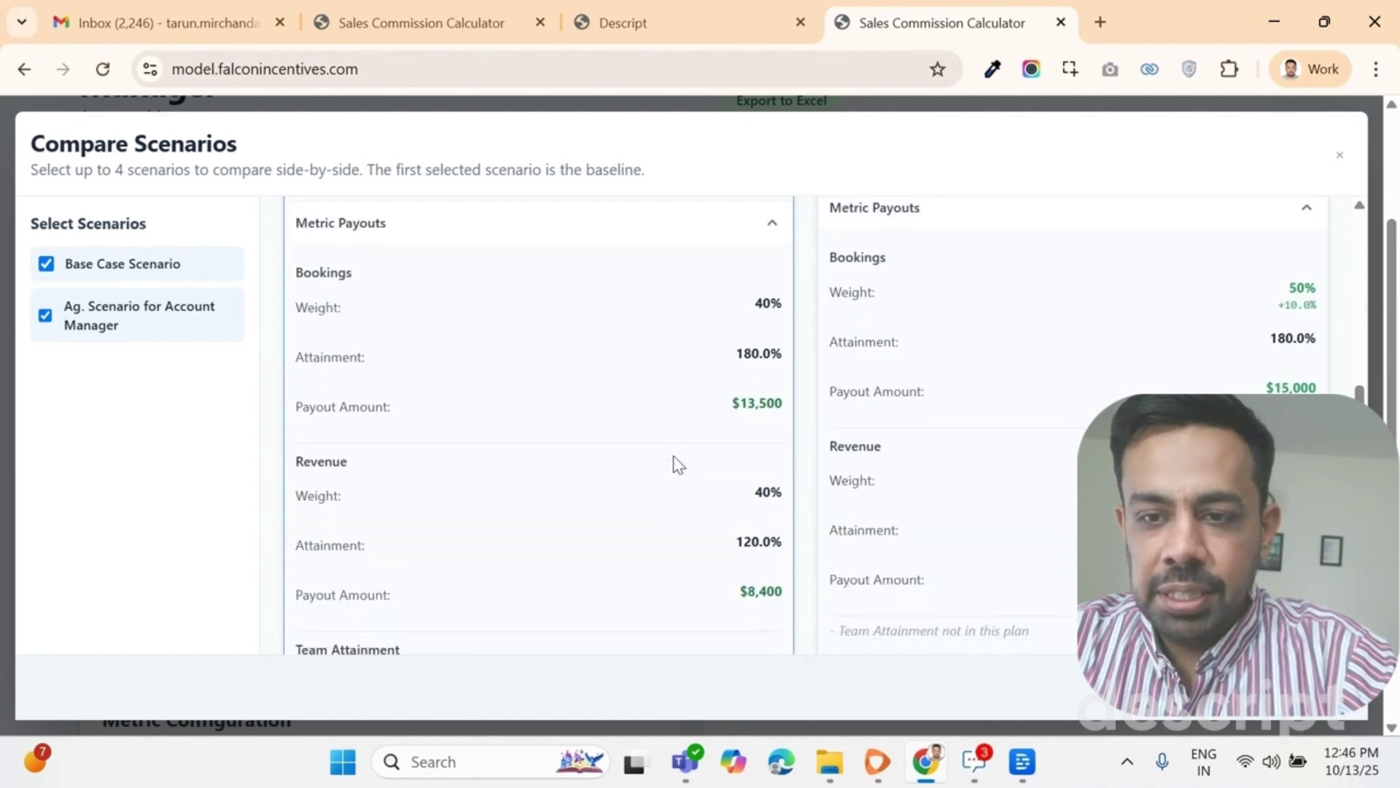
scroll(820, 434, "down", 1)
scroll(821, 434, "down", 1)
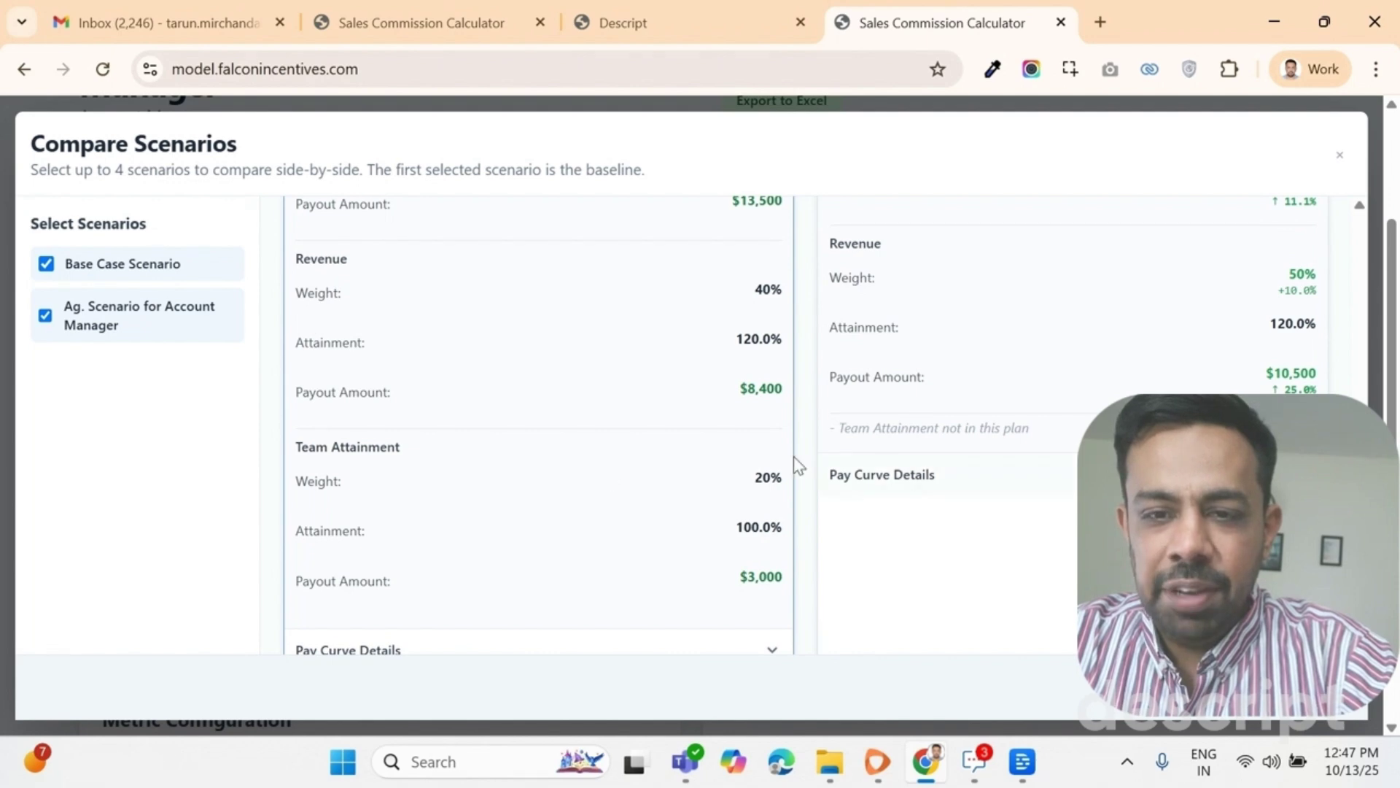
Expand the pay curve details, compare the caps and the threshold, target and maximum payouts of both scenarios, and close the comparison.
left_click(885, 473)
scroll(885, 448, "down", 1)
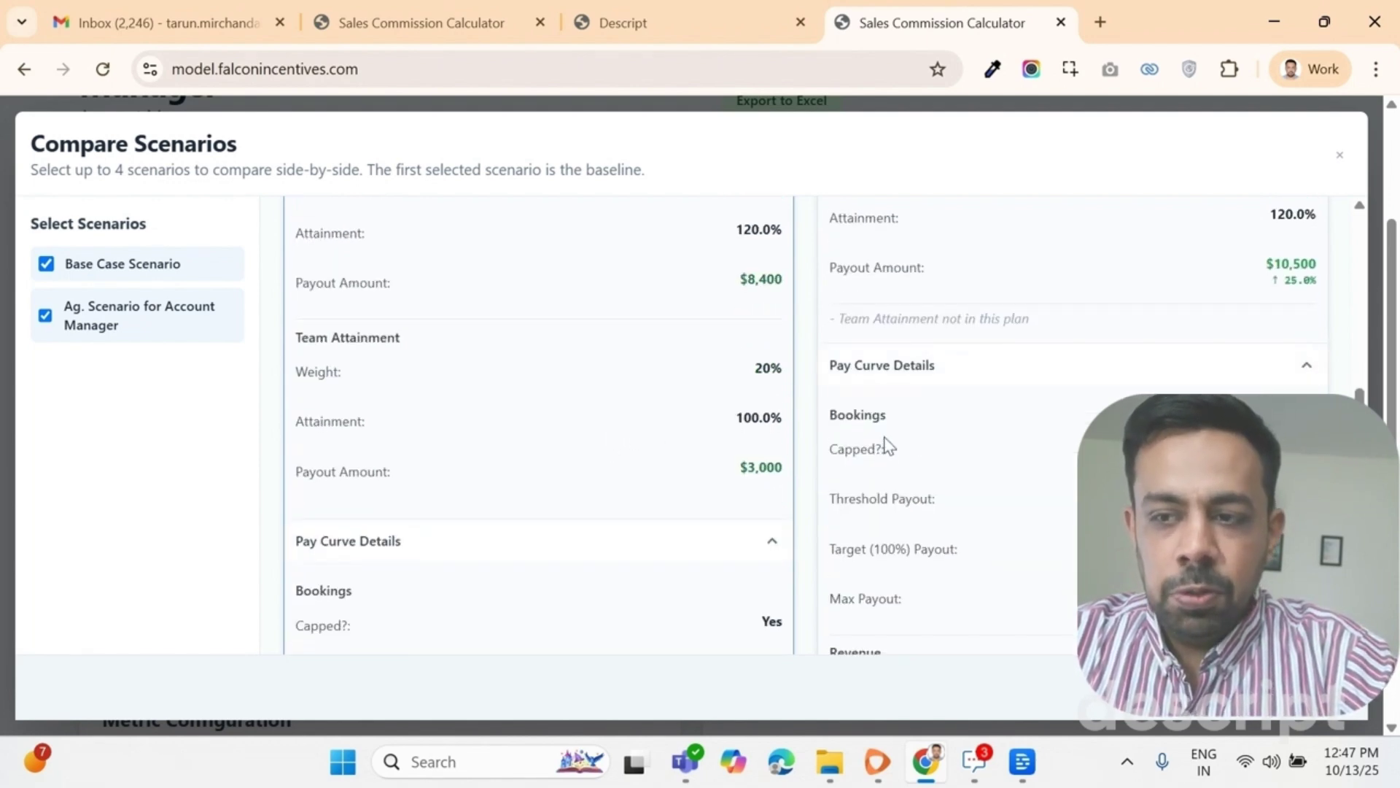
scroll(899, 392, "down", 2)
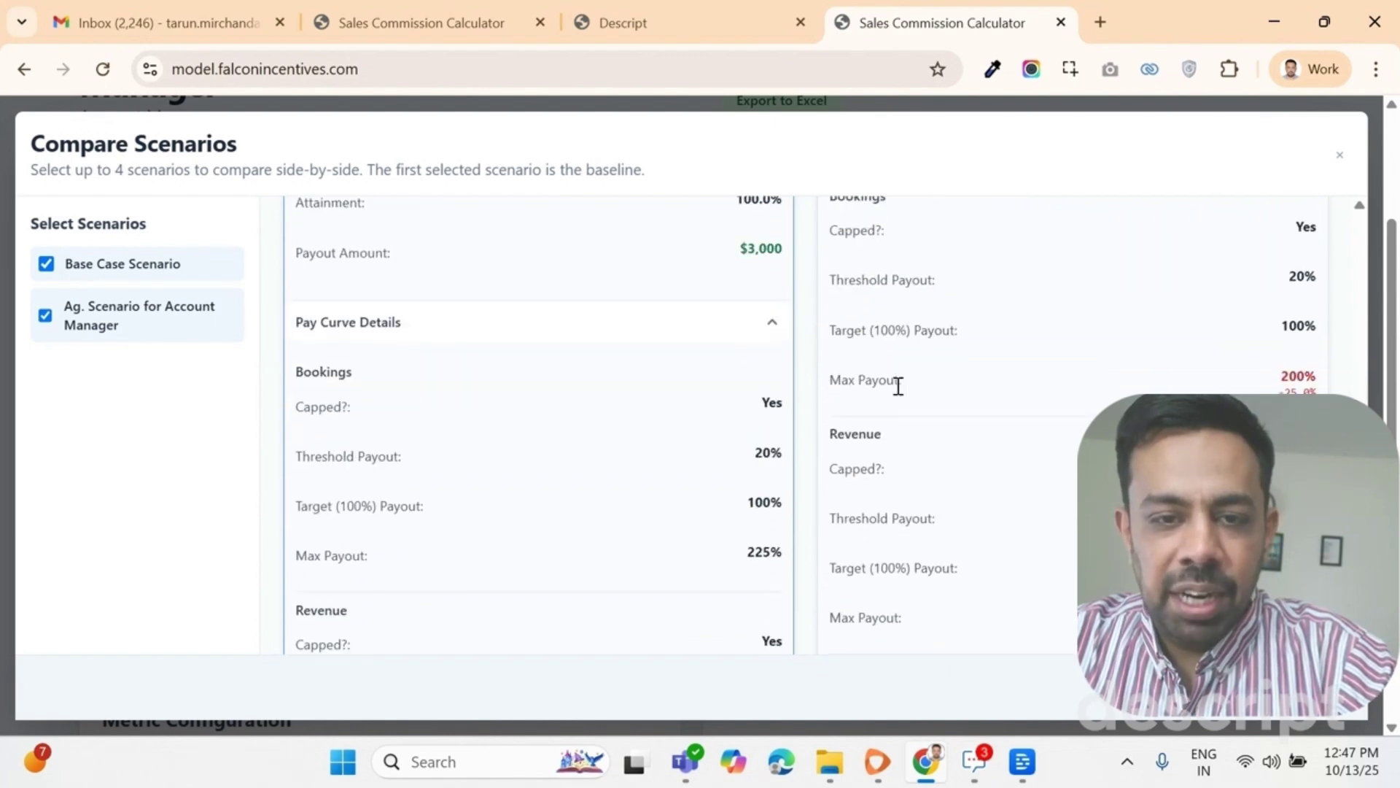
scroll(898, 387, "down", 1)
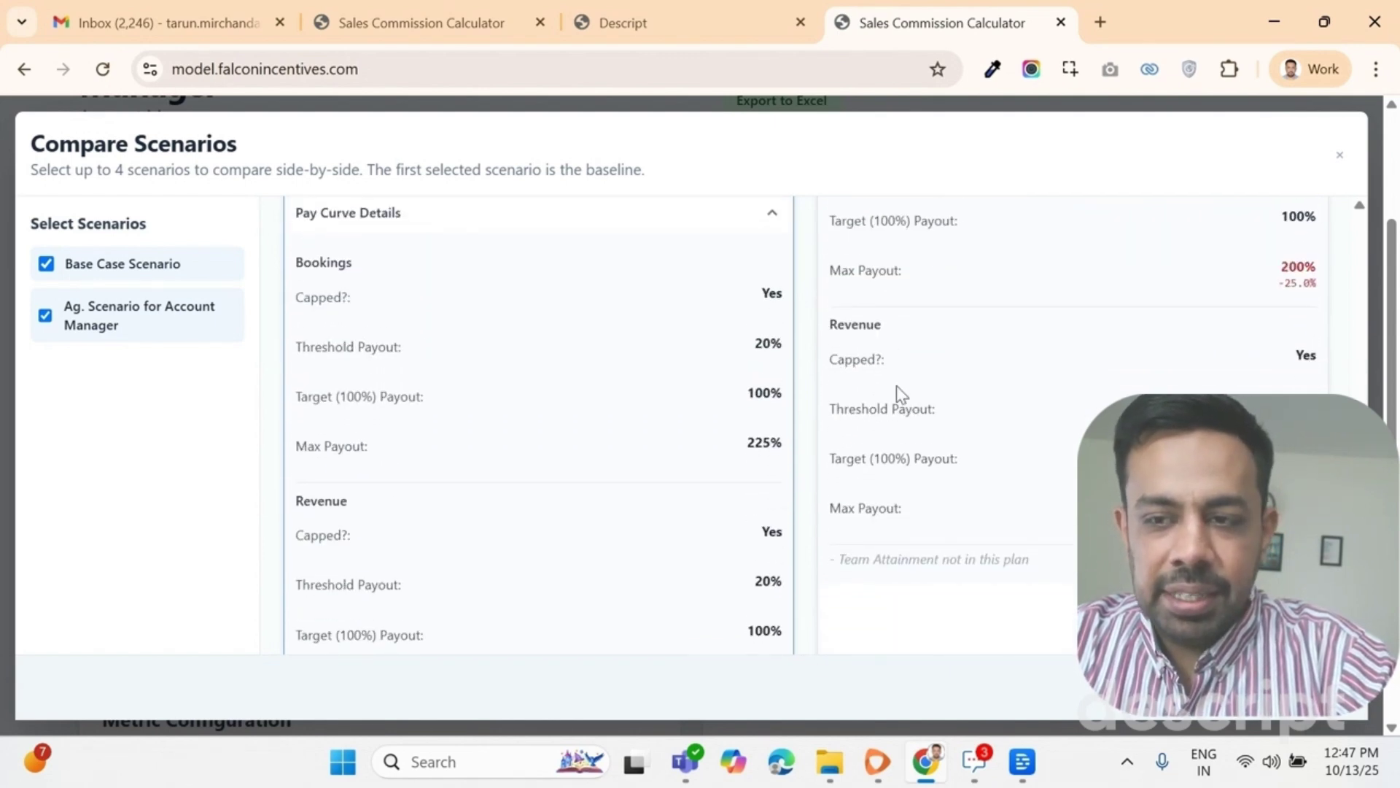
scroll(900, 391, "down", 3)
scroll(900, 391, "up", 12)
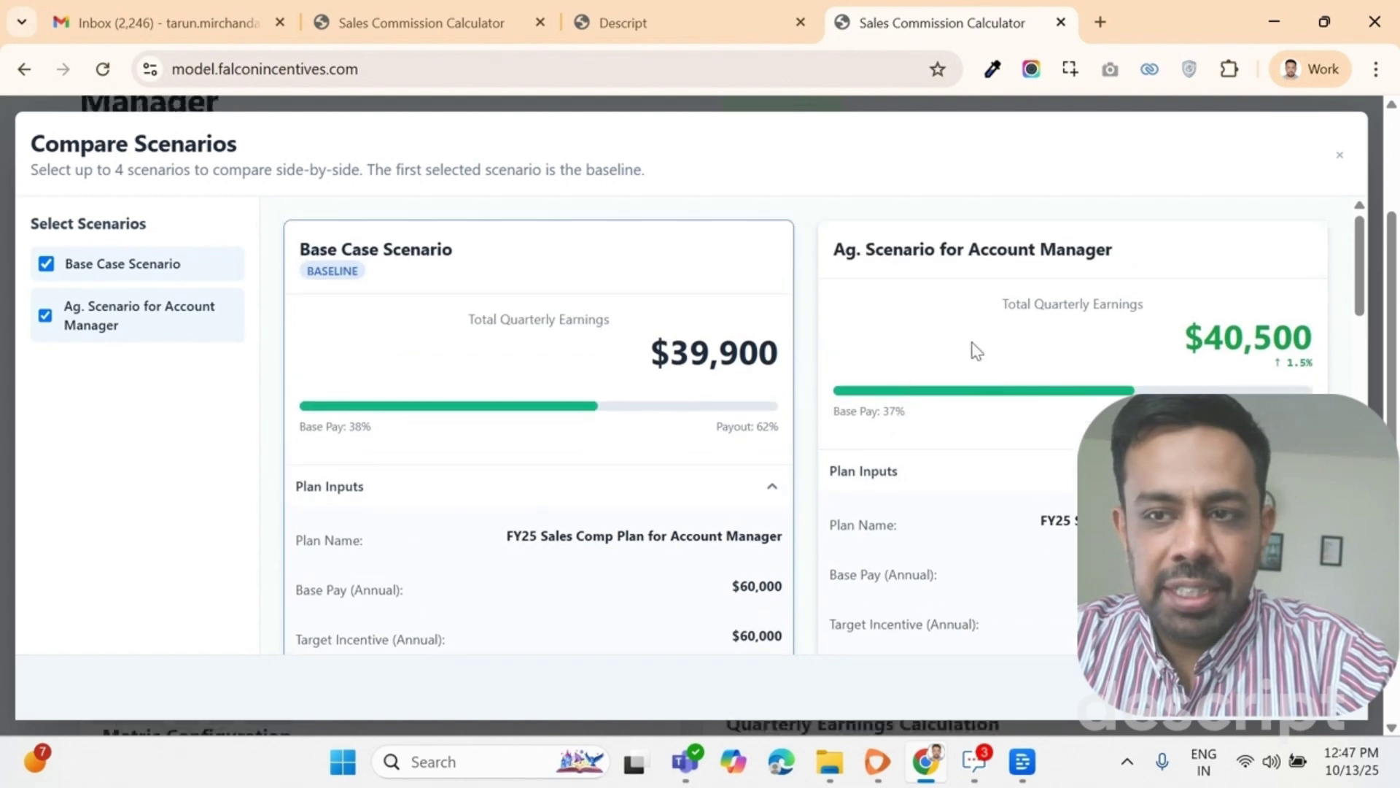
scroll(911, 388, "up", 2)
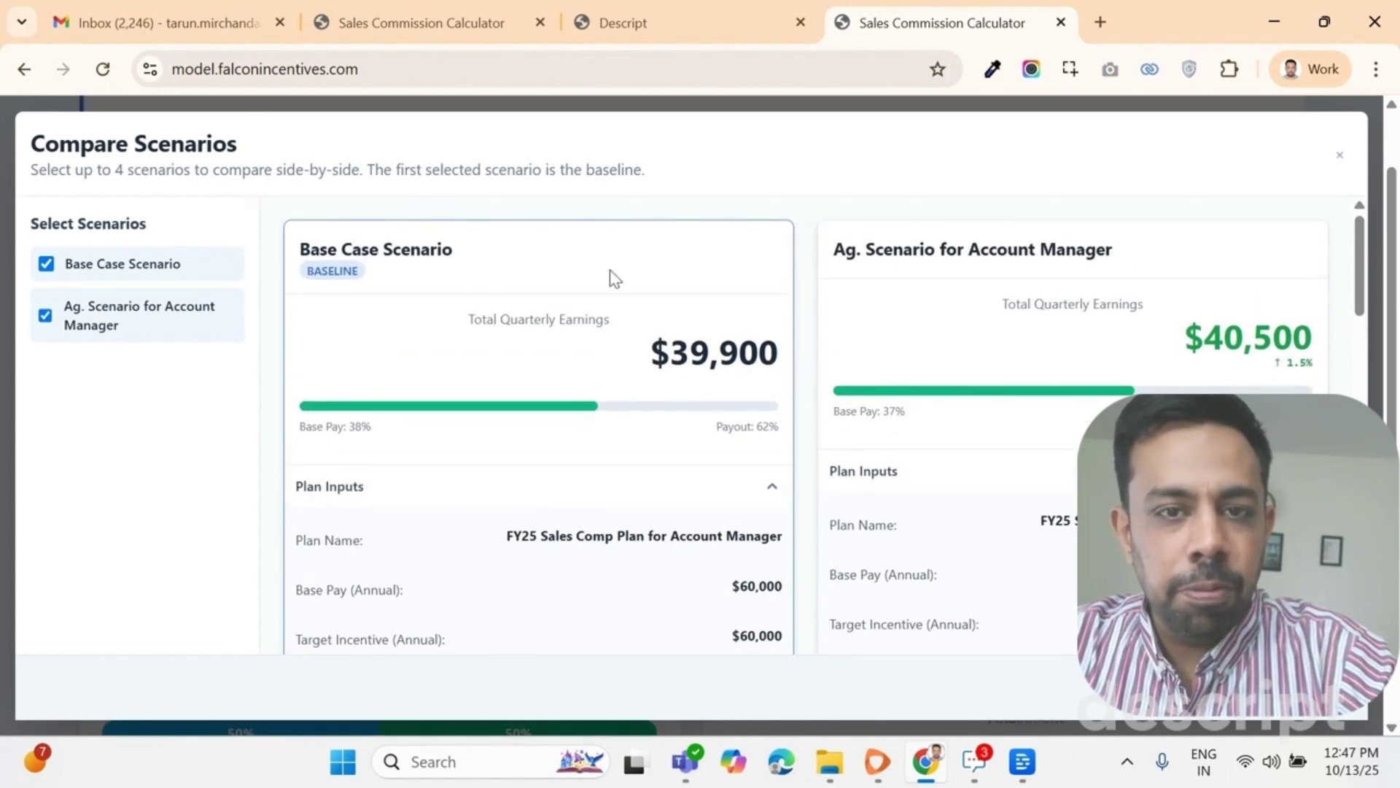
left_click(1340, 156)
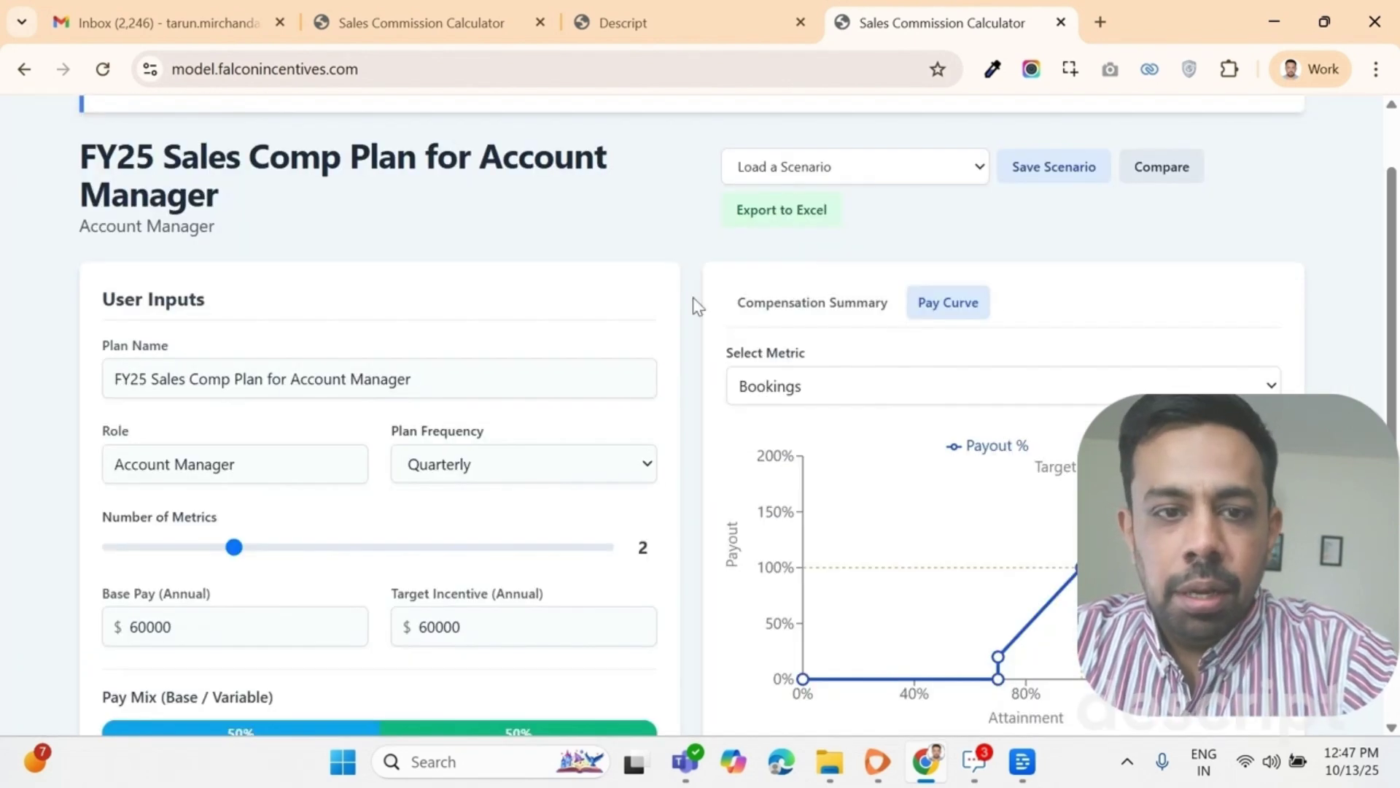
scroll(496, 375, "up", 2)
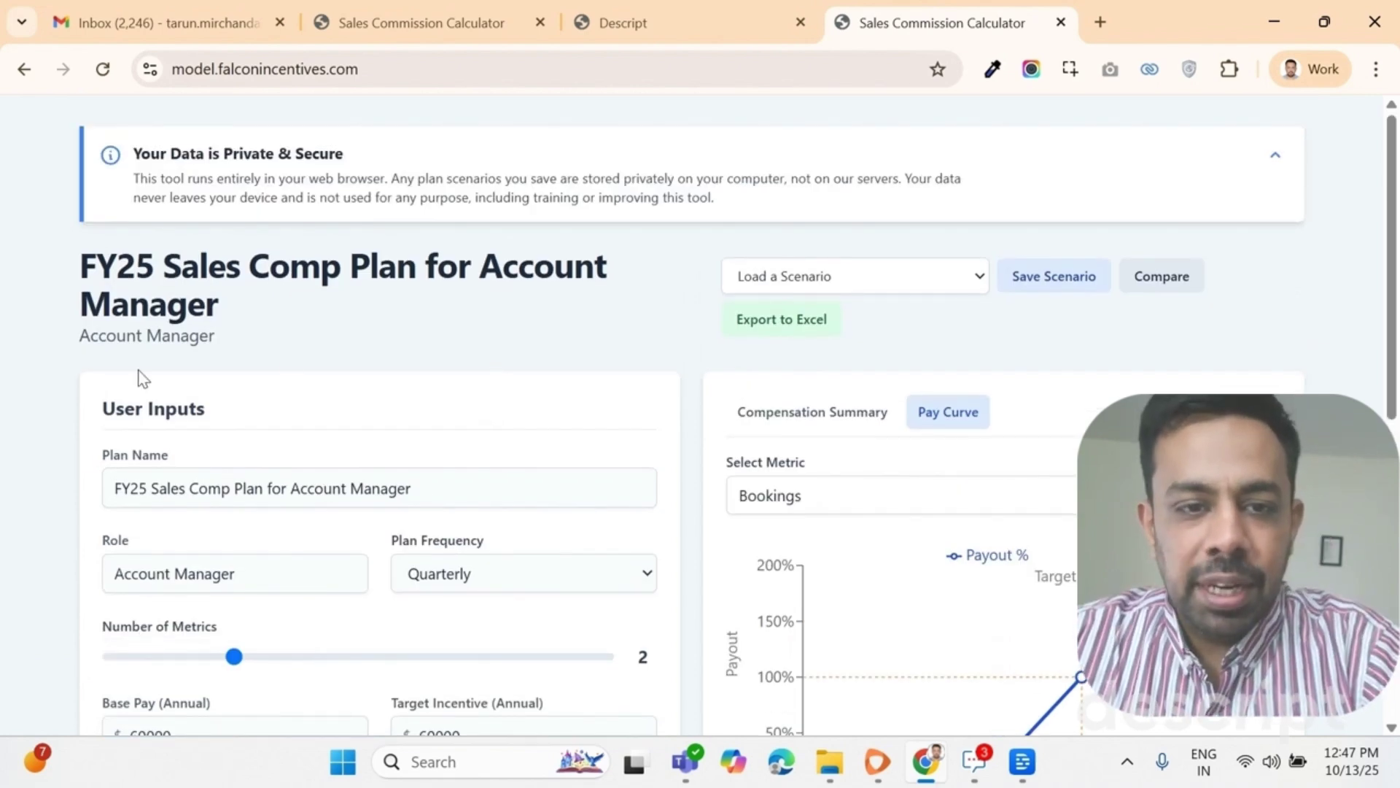